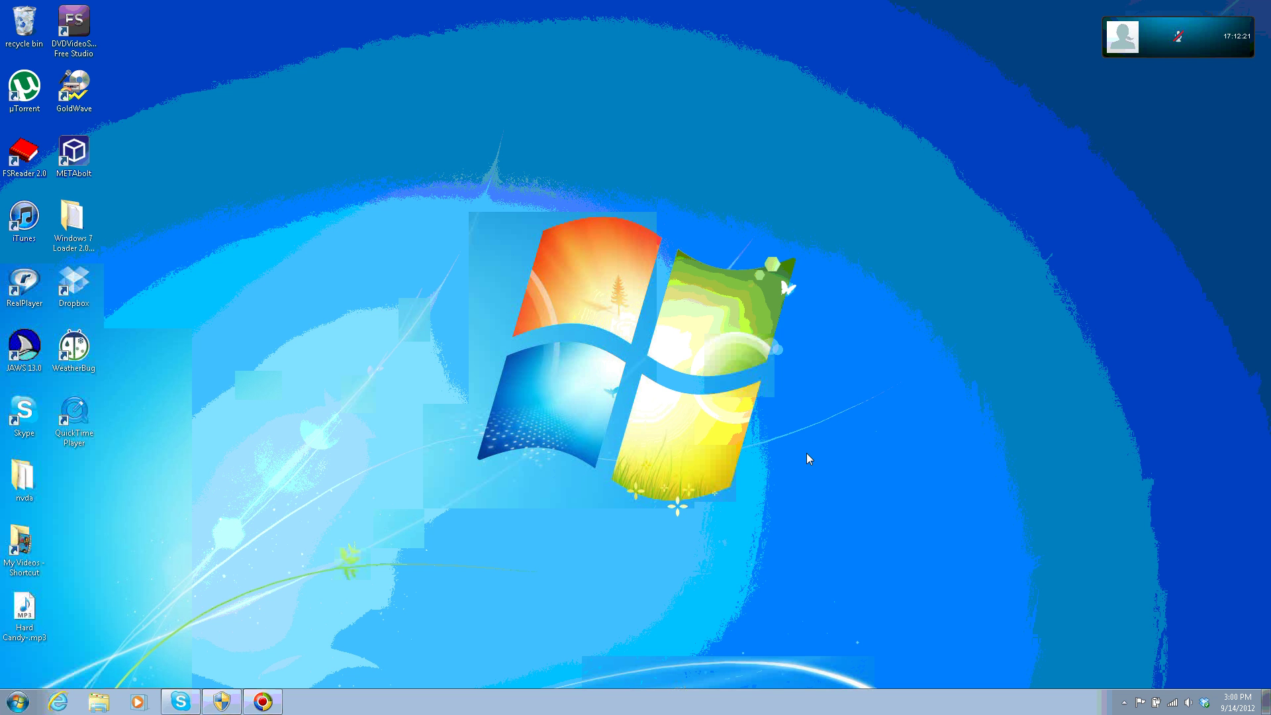
- Open the Downloads folder inside the account's personal folder
key("super")
key("Down")
key("Right")
key("Return")
key("d")
key("d")
key("d")
key("d")
key("d")
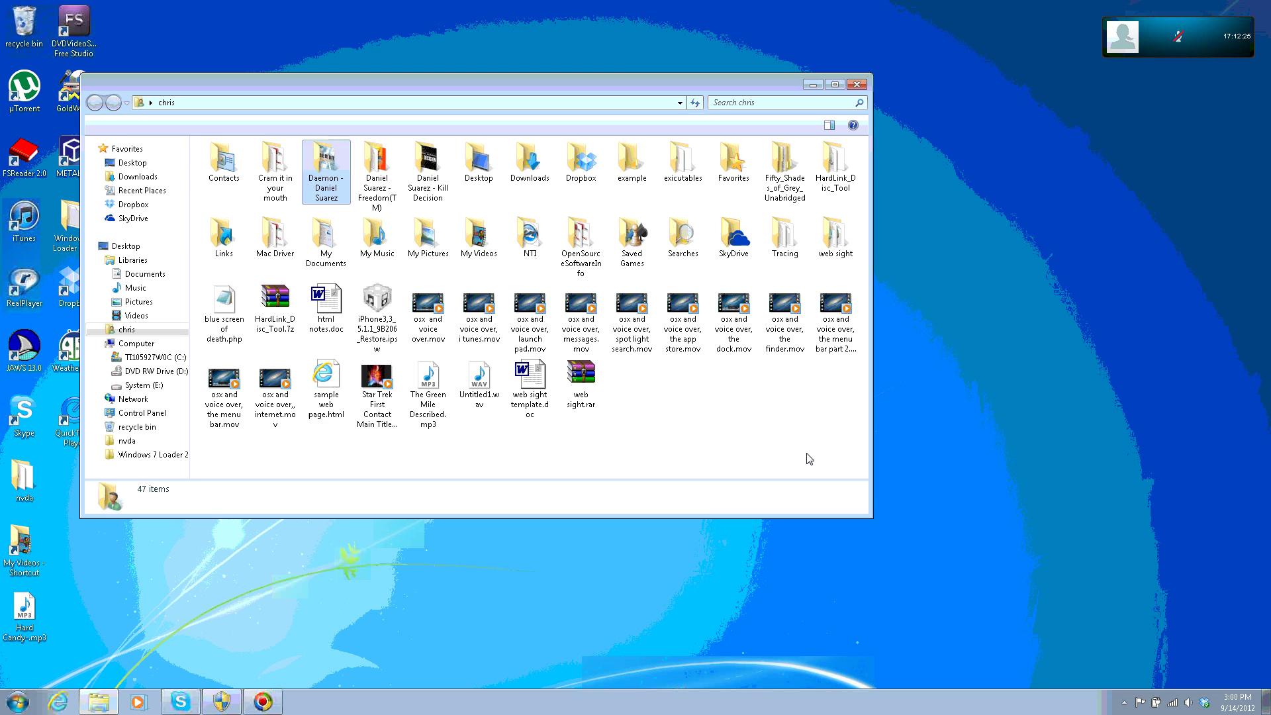
key("Return")
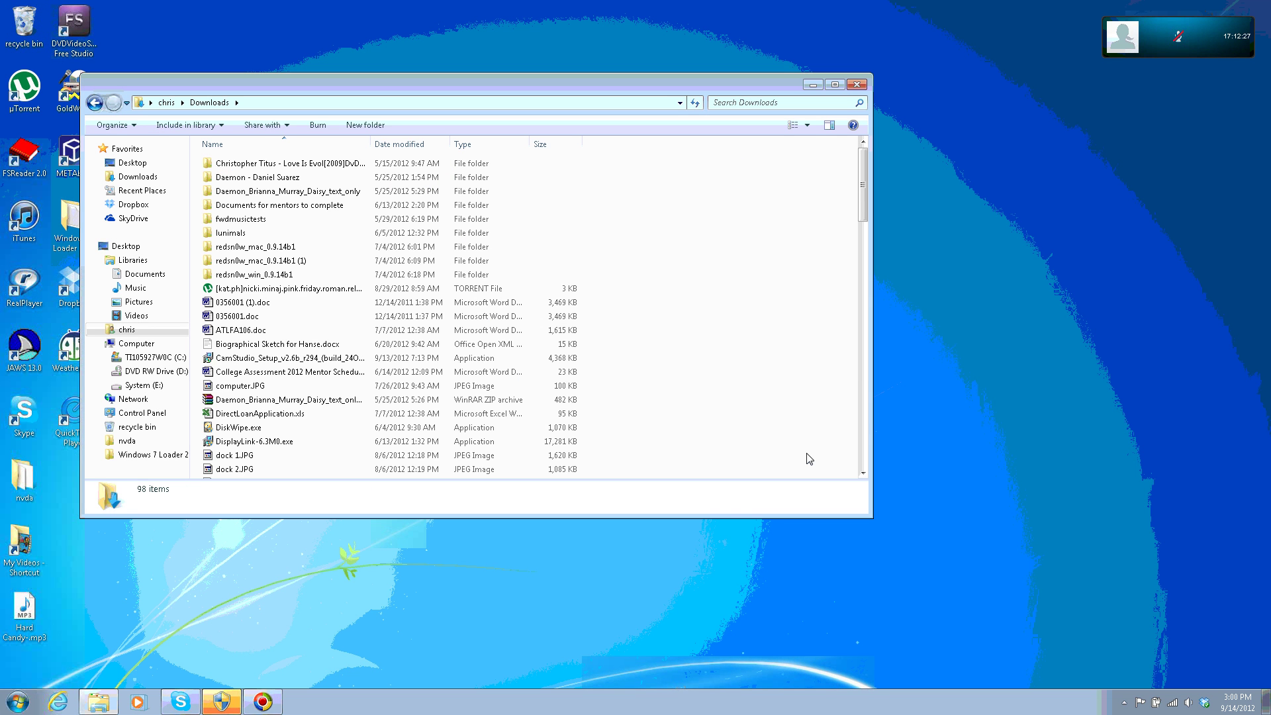
- Locate the installer mseinstall (1).exe in the Downloads folder and close the folder window without running it
key("m")
key("m")
key("m")
key("m")
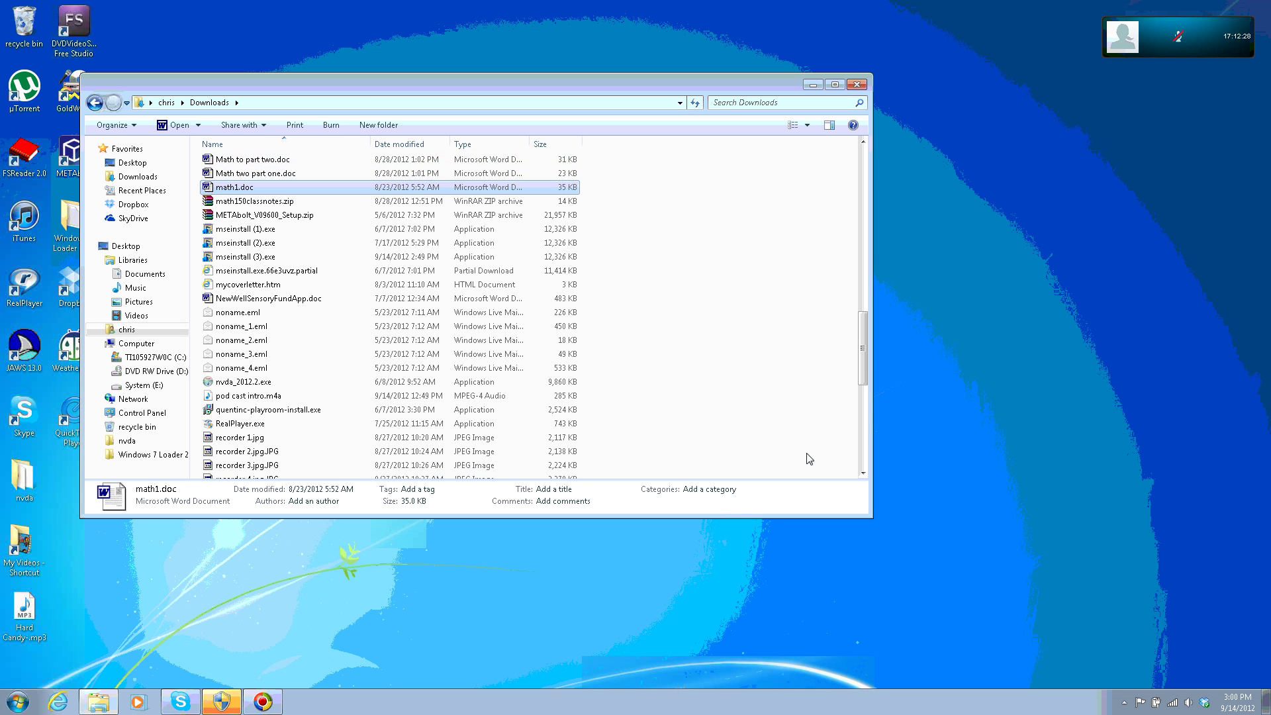
key("m")
key("m")
key("m")
key("m")
key("m")
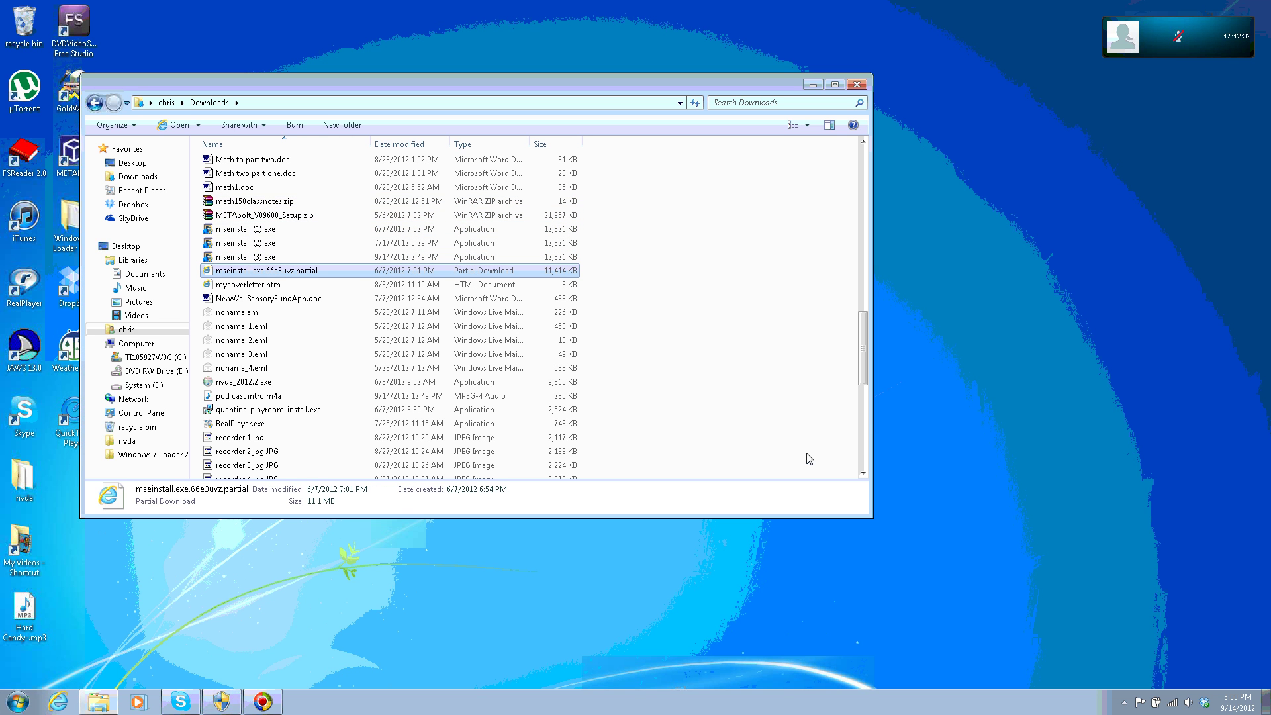
key("Up")
key("Up")
key("Up")
key("Up")
key("Down")
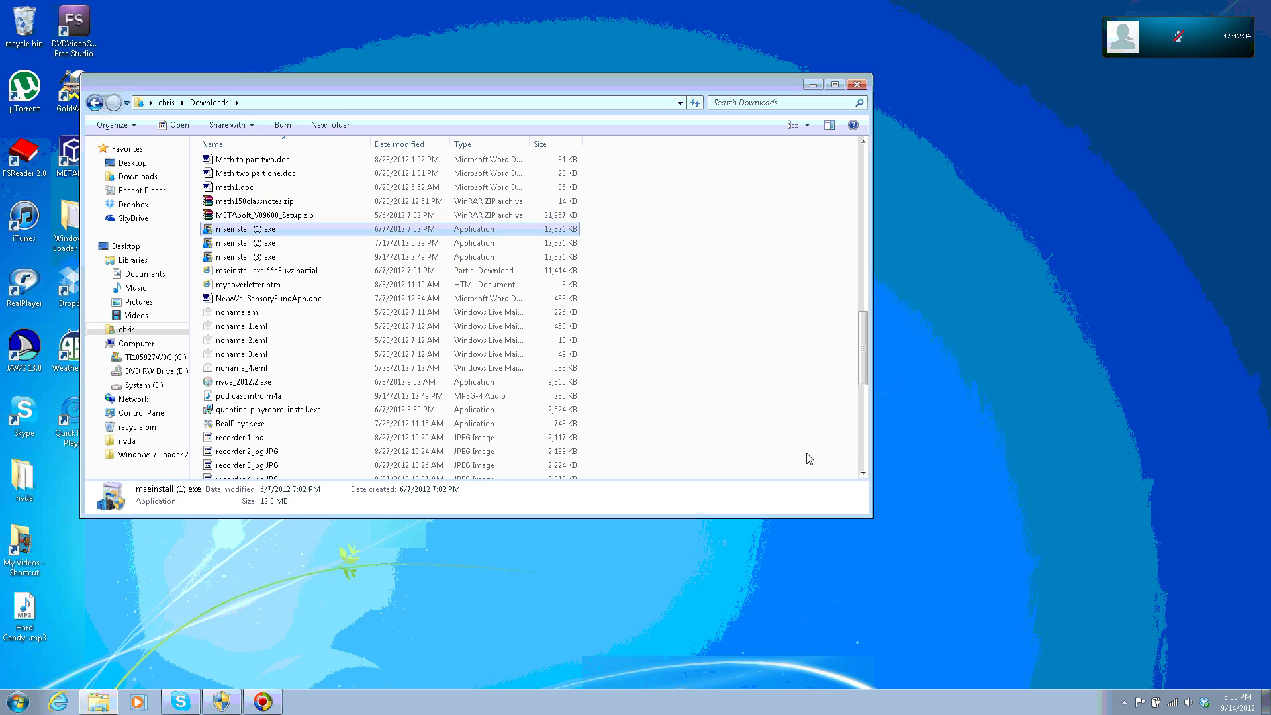
key("alt+F4")
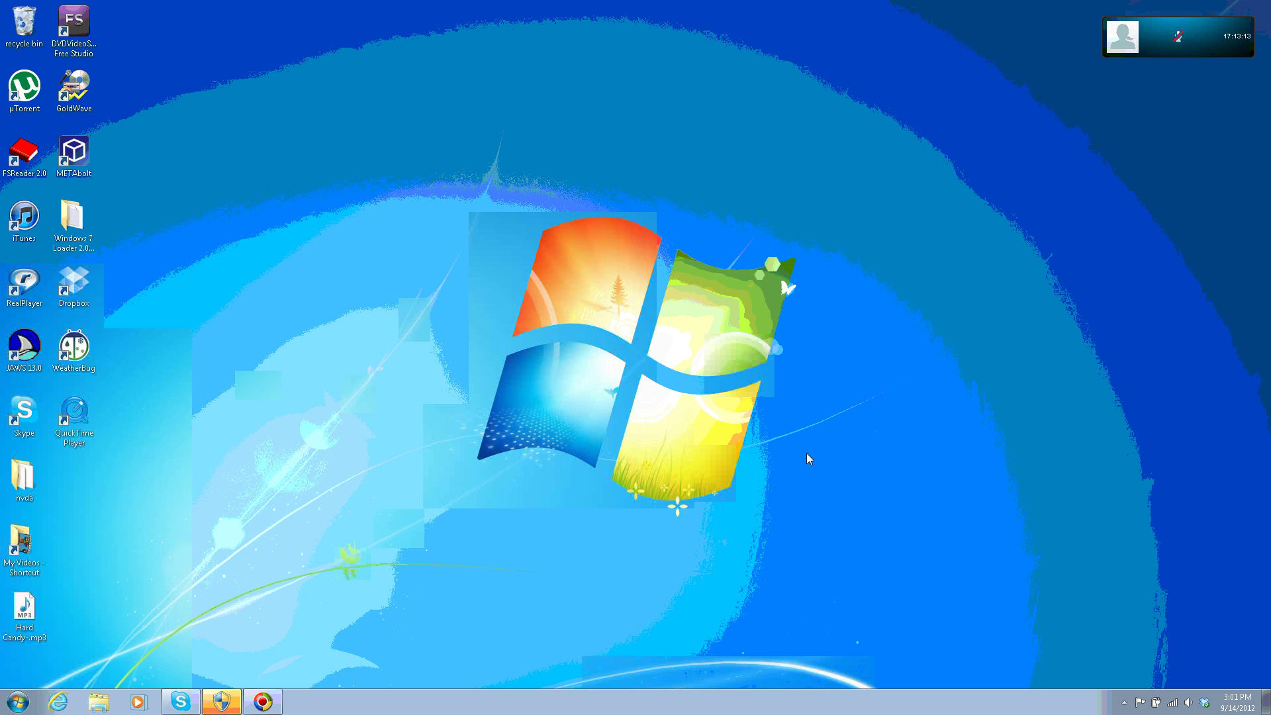
- Search the programs for "sec" and open Microsoft Security Essentials
key("super")
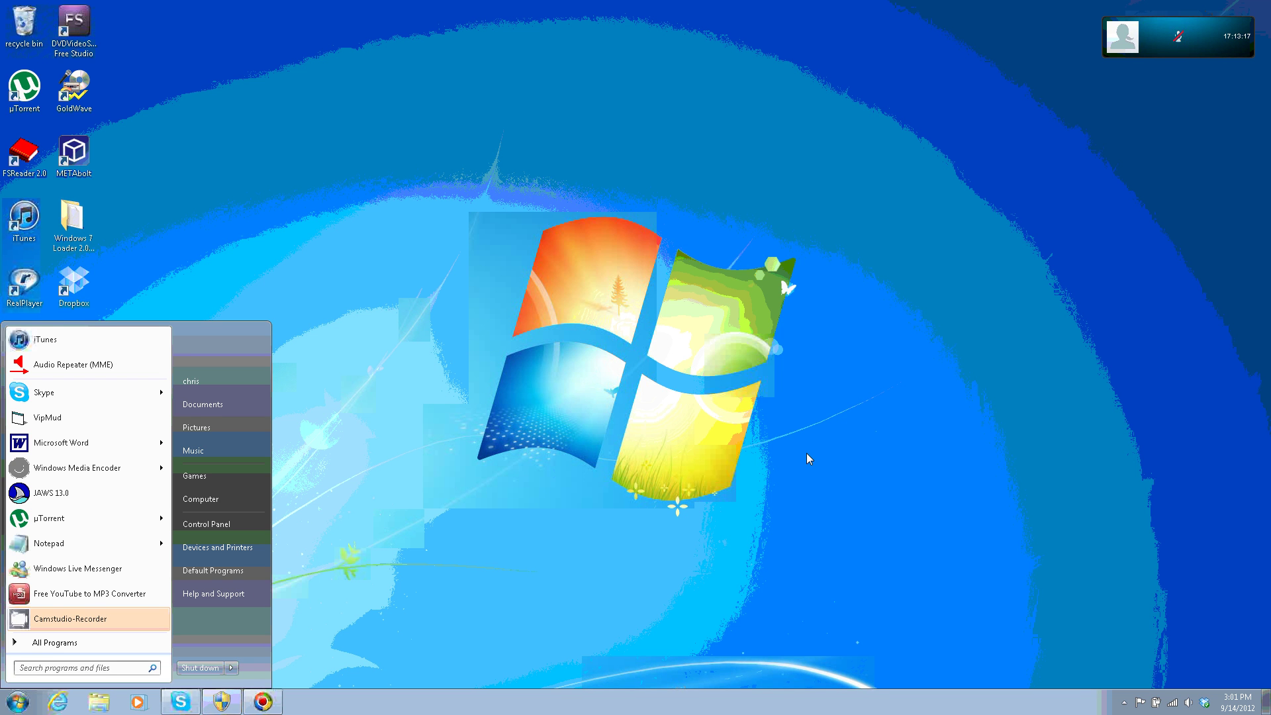
type("sec")
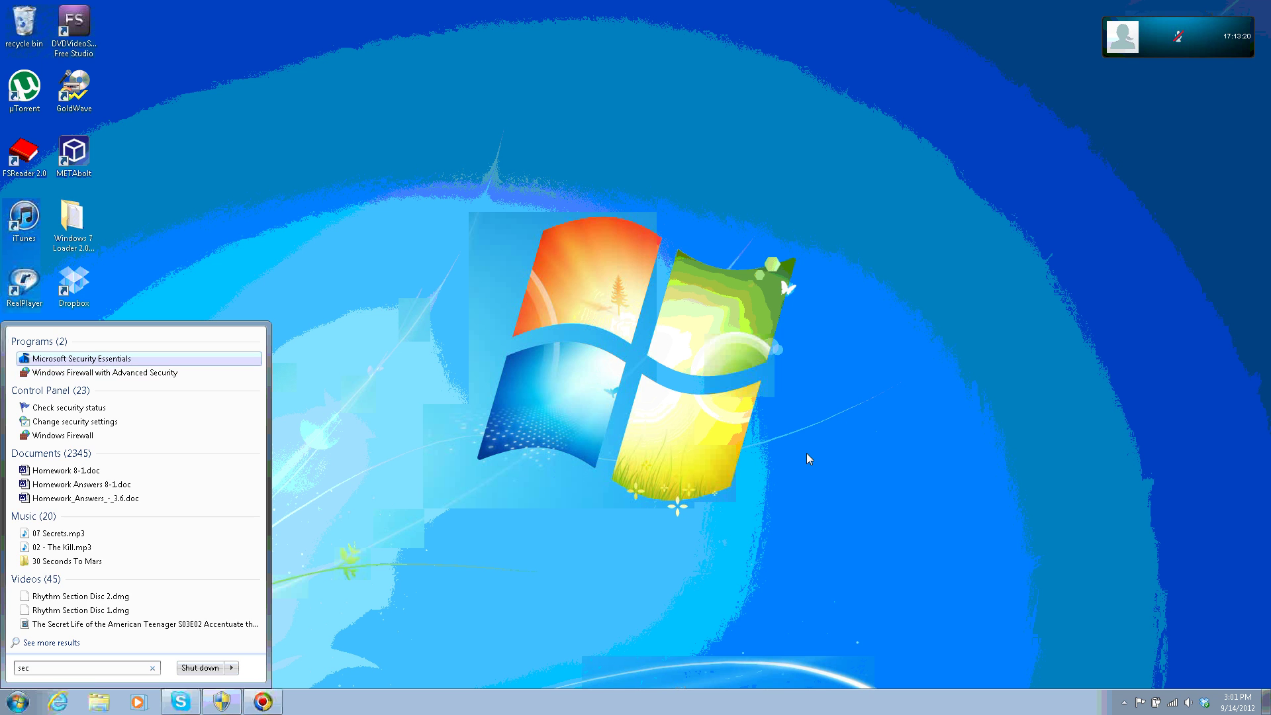
key("Return")
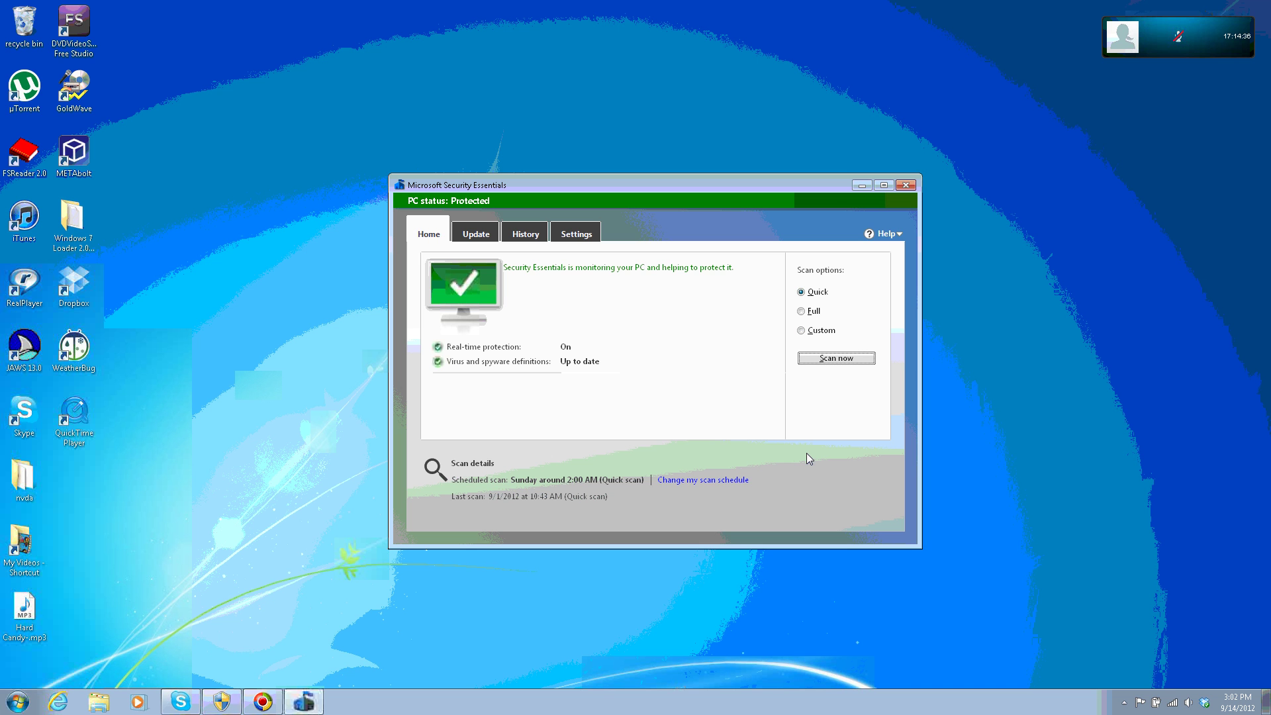
- Set the scan type to Custom in Microsoft Security Essentials
key("Tab")
key("shift+Tab")
key("shift+Tab")
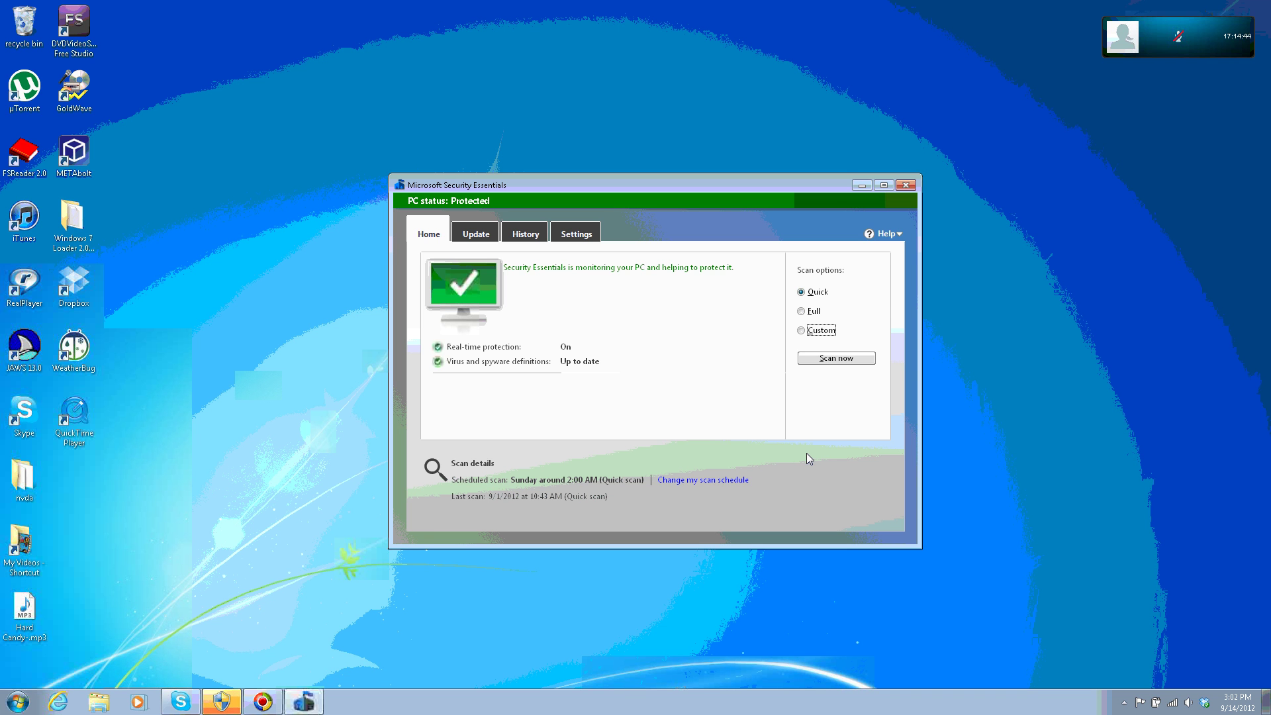
key("Tab")
key("Tab")
key("shift+Tab")
key("shift+Tab")
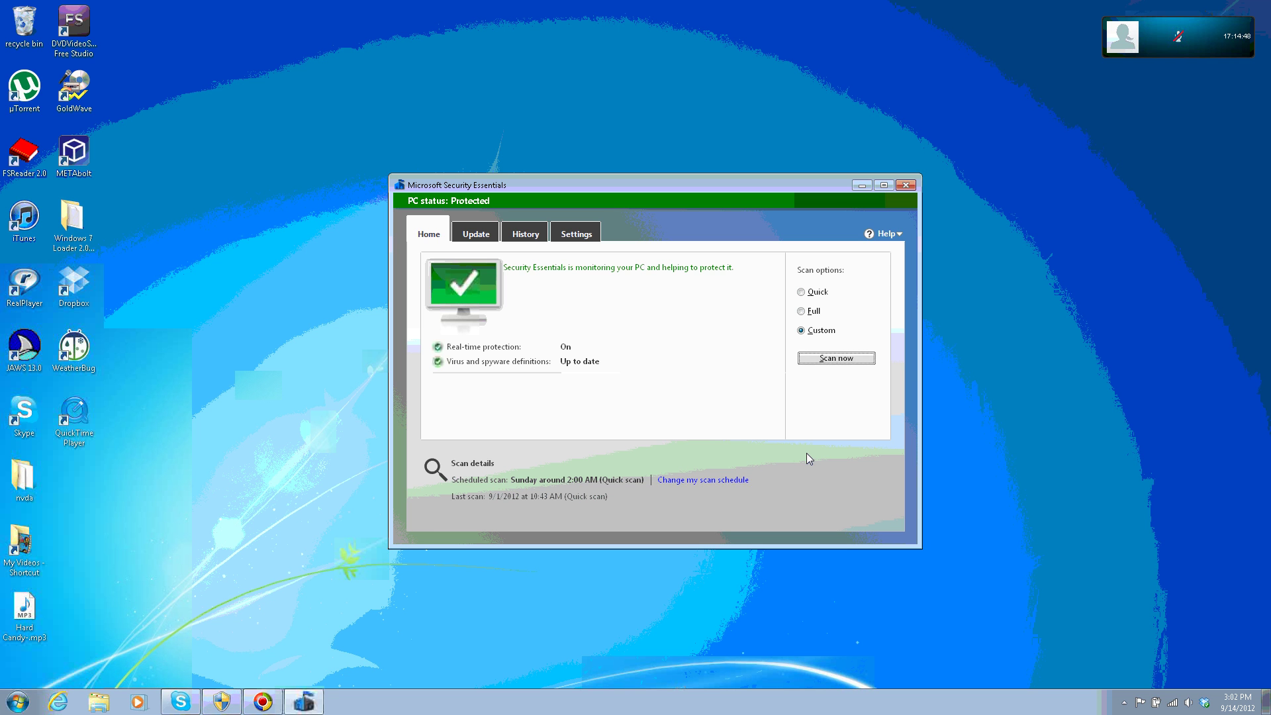
- Bring up the drive and folder selection for the custom scan and dismiss it without choosing a location
key("Tab")
key("Tab")
key("Tab")
key("Tab")
key("Tab")
key("Return")
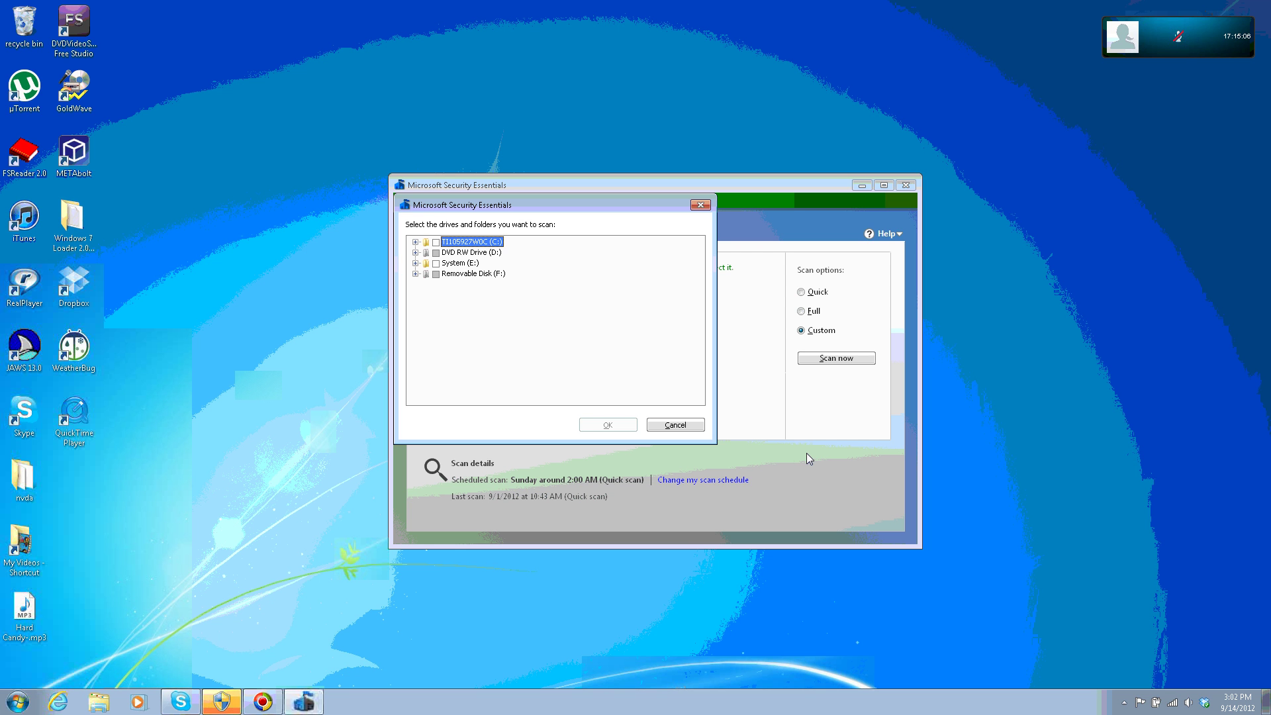
key("Escape")
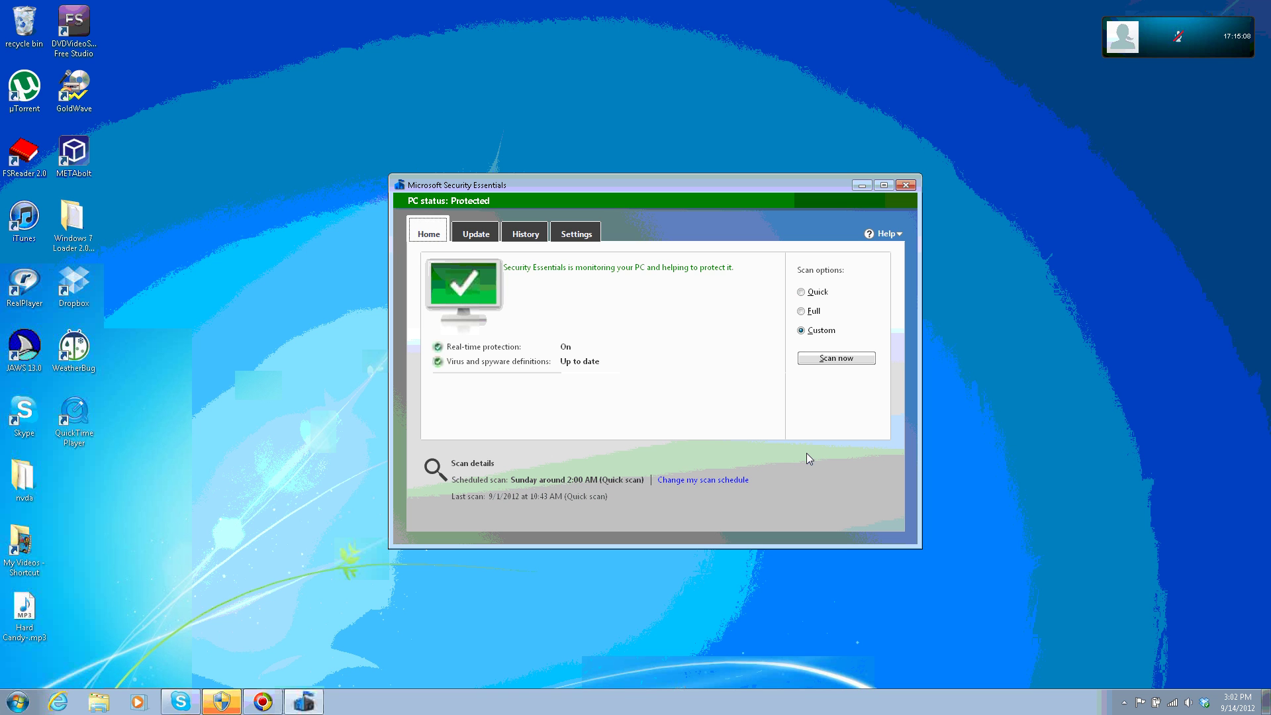
- Set the scan type to Quick, start the scan and show the desktop
key("shift+Tab")
key("shift+Tab")
key("shift+Tab")
key("shift+Tab")
key("Tab")
key("Tab")
key("Up")
key("Up")
key("Tab")
key("space")
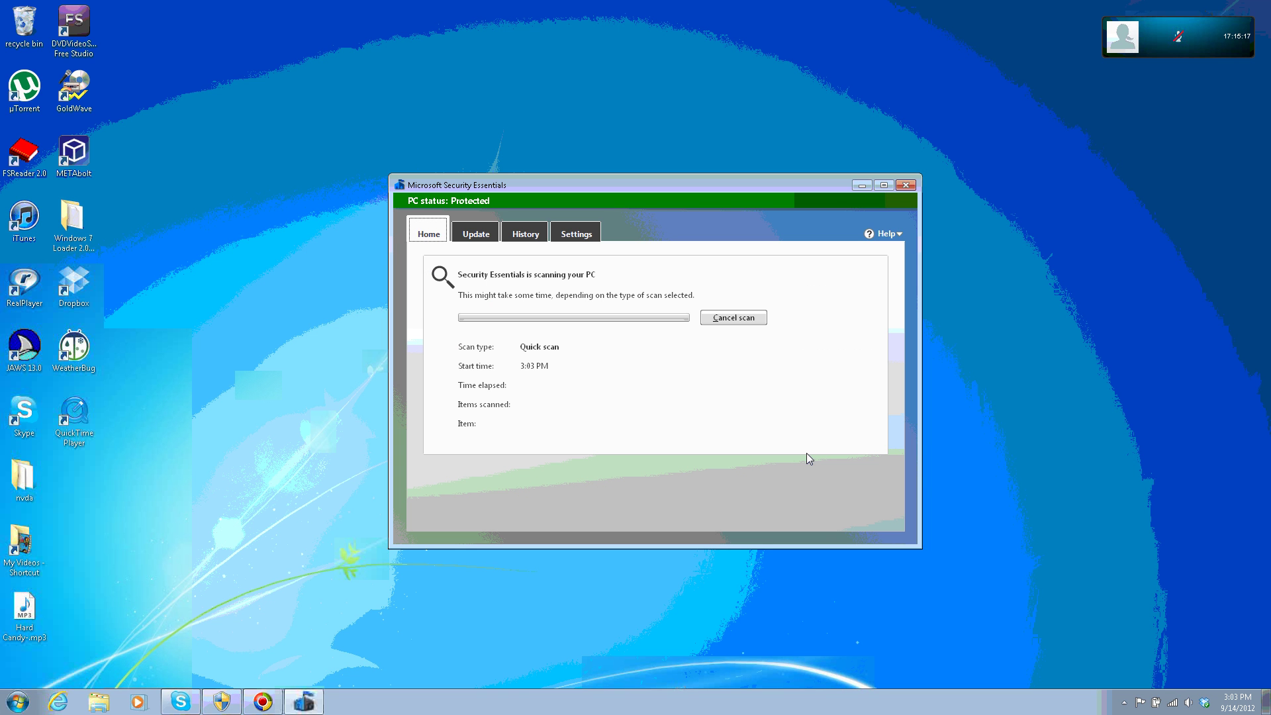
key("Tab")
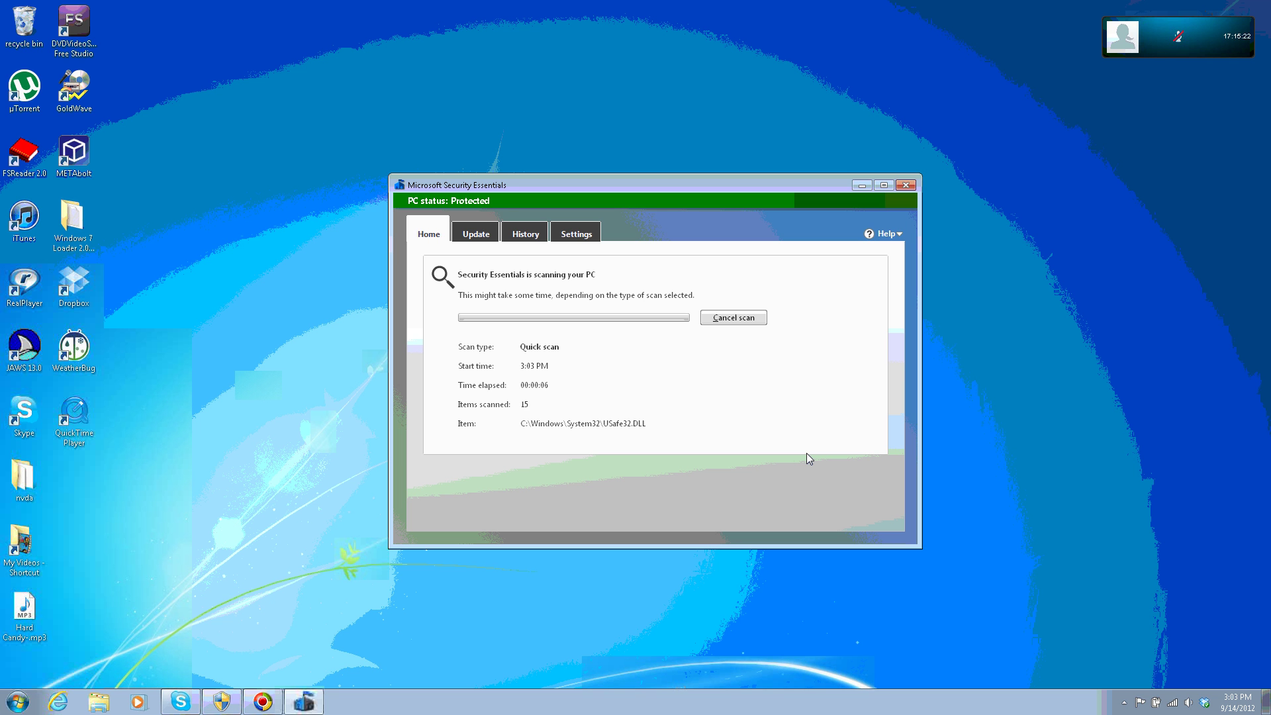
key("super+d")
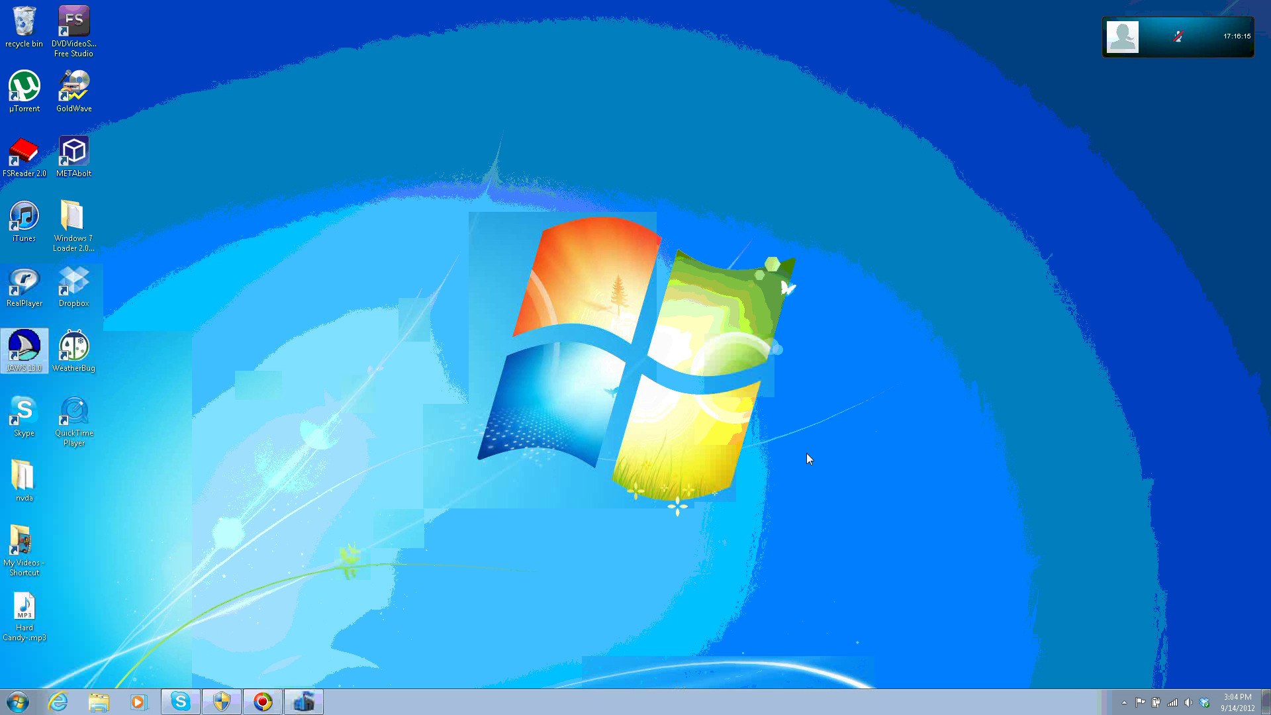
- Show the full list of all installed programs
key("super")
key("Down")
key("Down")
key("Down")
key("Down")
key("Down")
key("Down")
key("Down")
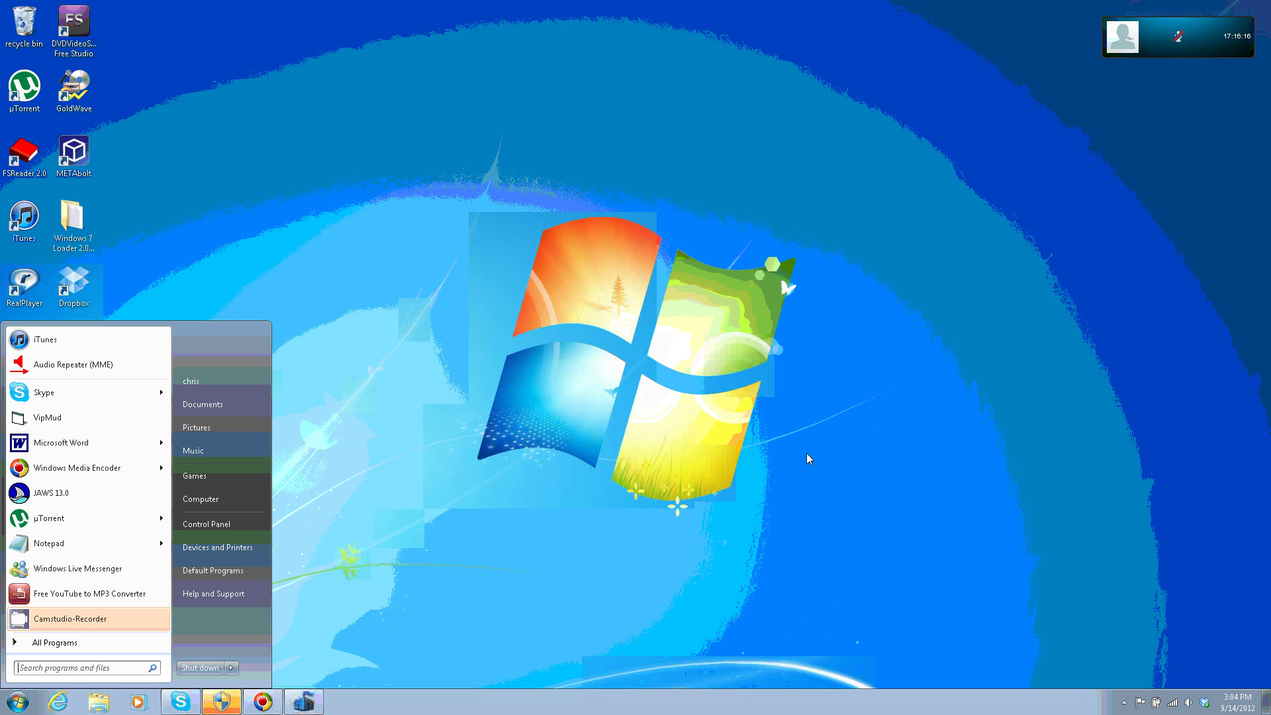
key("Down")
key("Down")
key("Down")
key("Down")
key("Down")
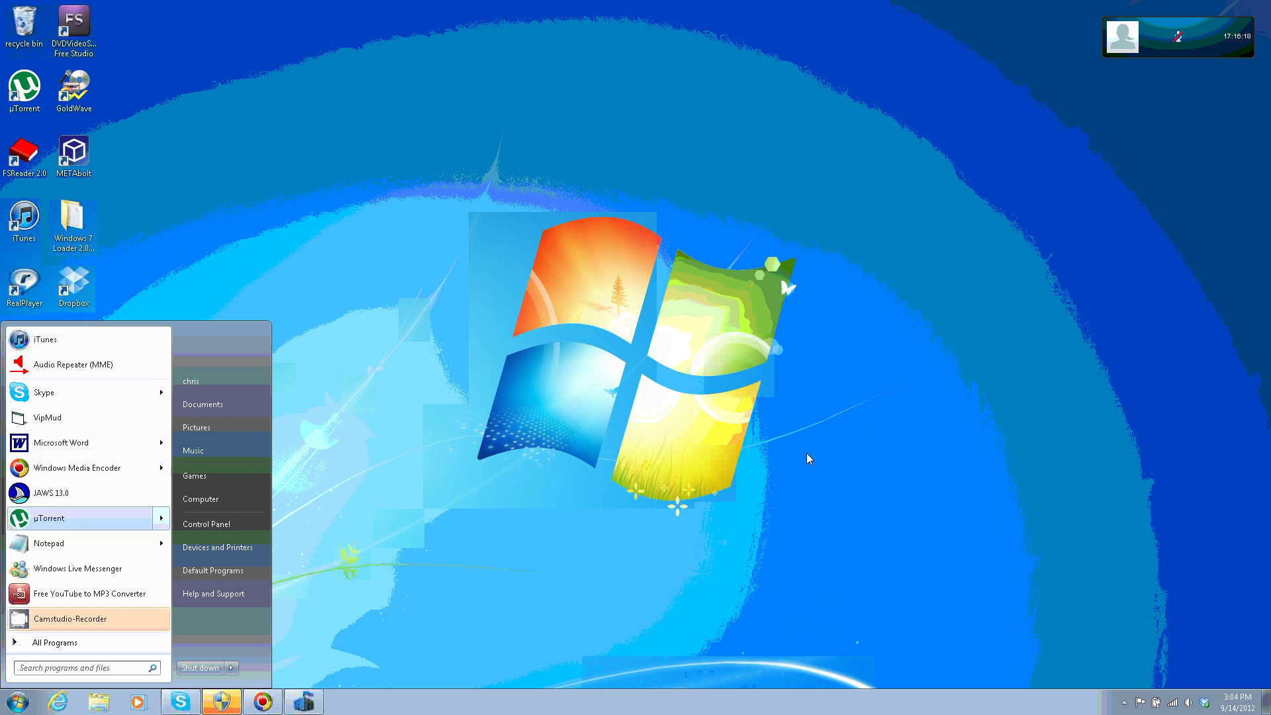
key("Down")
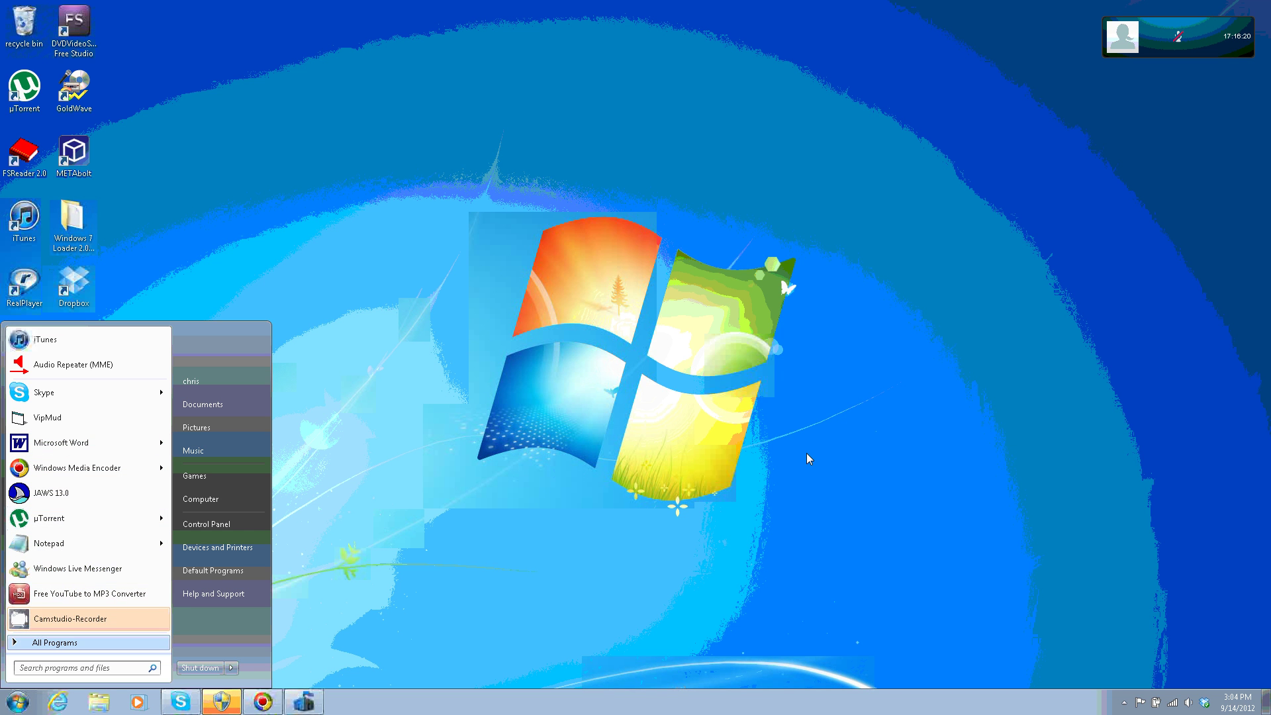
key("Return")
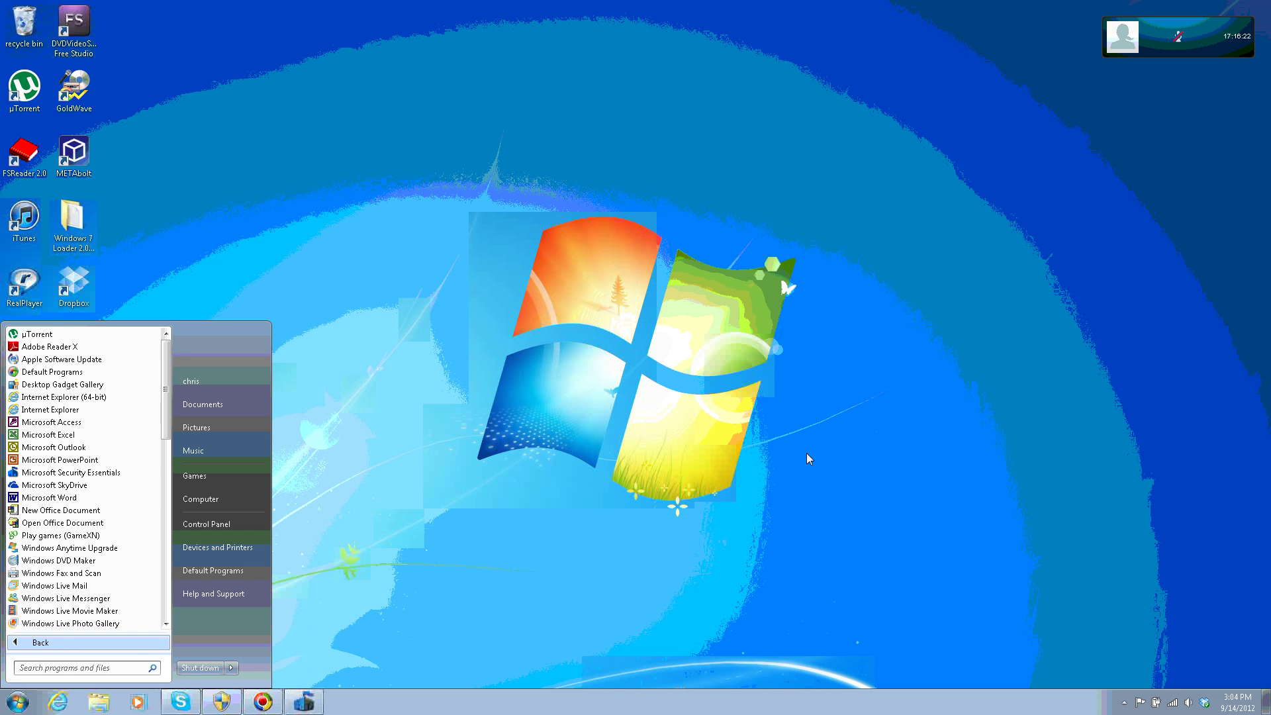
- Find the Accessories folder in the list of all programs and expand it
key("Down")
key("Down")
key("Down")
key("Down")
key("Down")
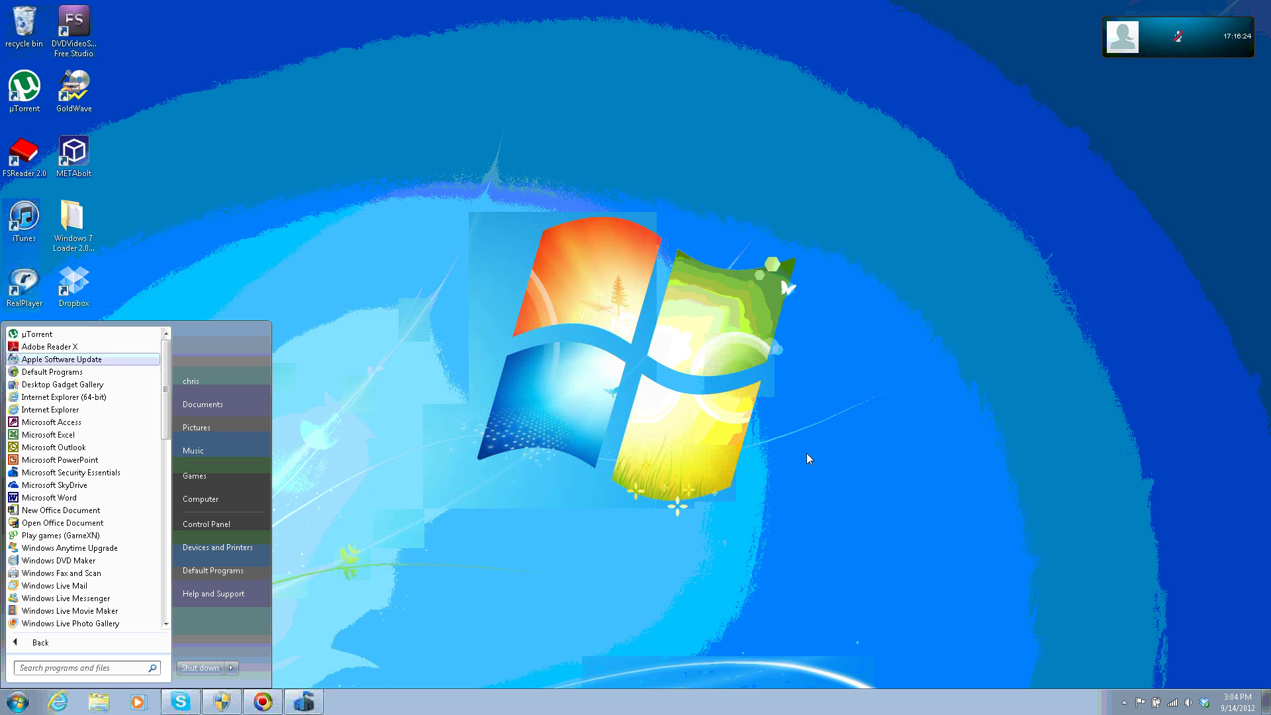
key("Down")
key("Down")
key("Down")
key("Down")
key("Down")
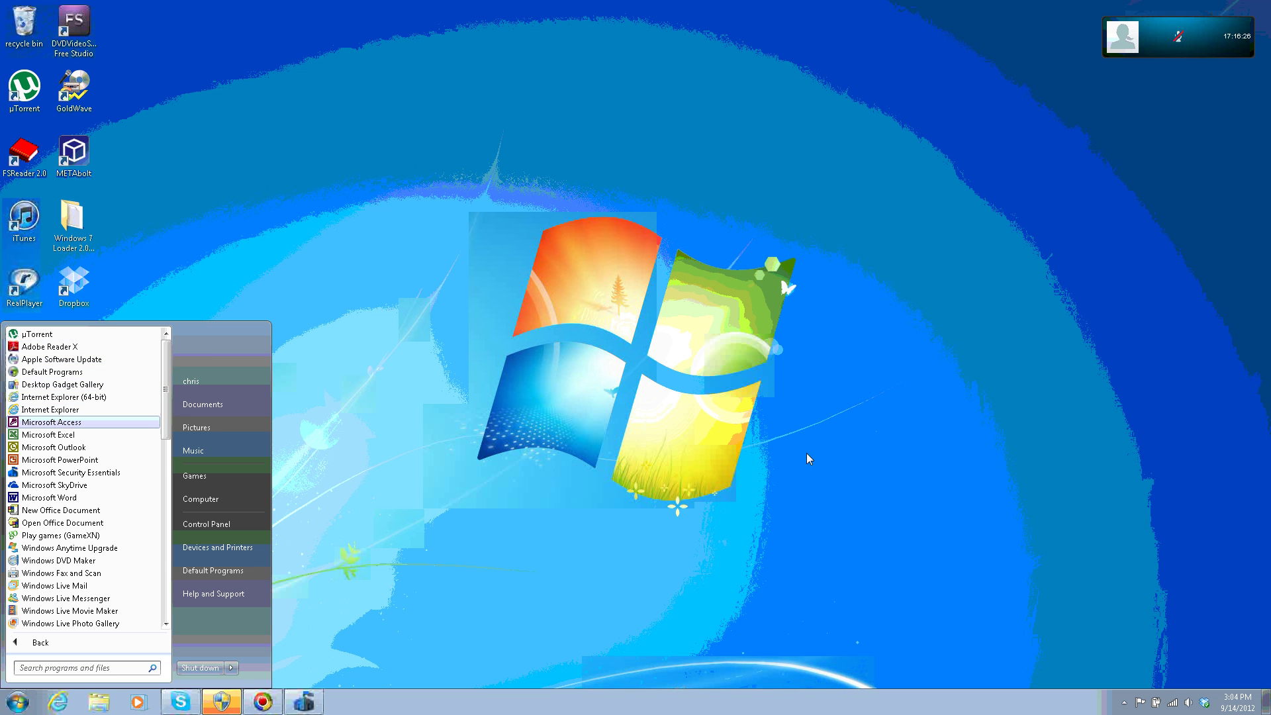
key("Down")
key("Down")
key("Down")
key("Down")
key("Down")
key("Down")
key("Down")
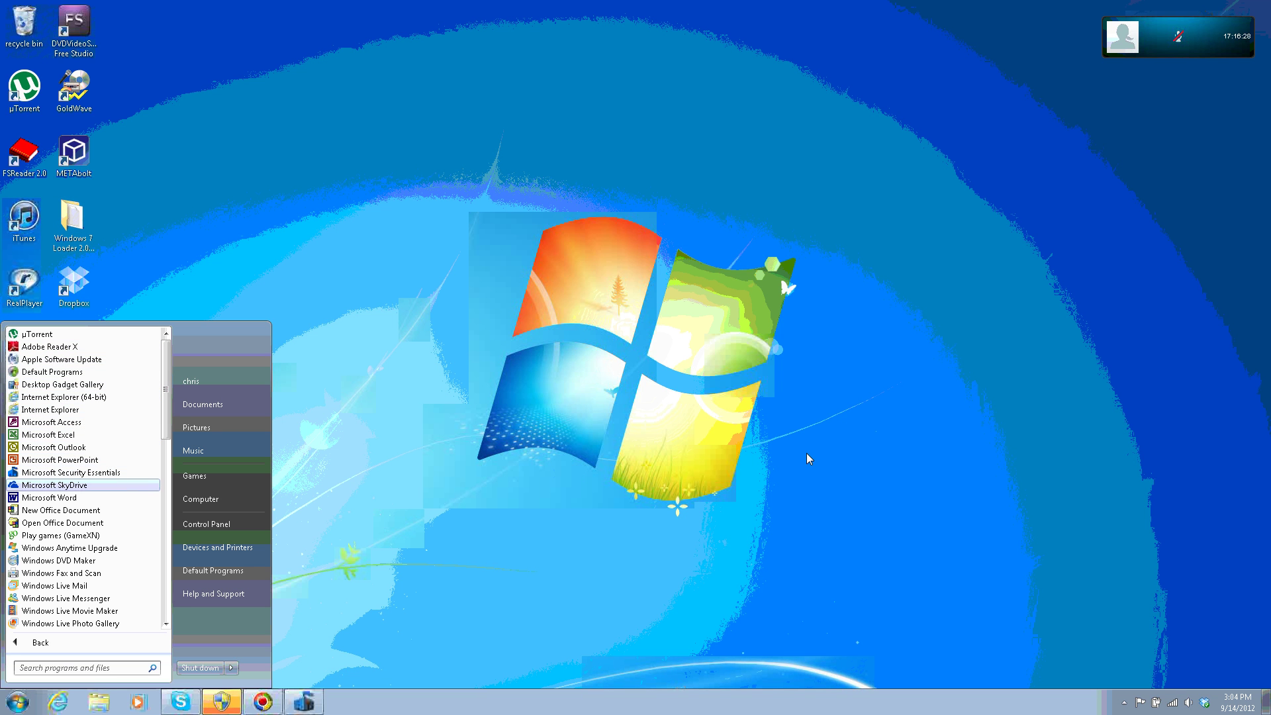
key("Down")
key("Down")
key("Down")
key("Down")
key("Down")
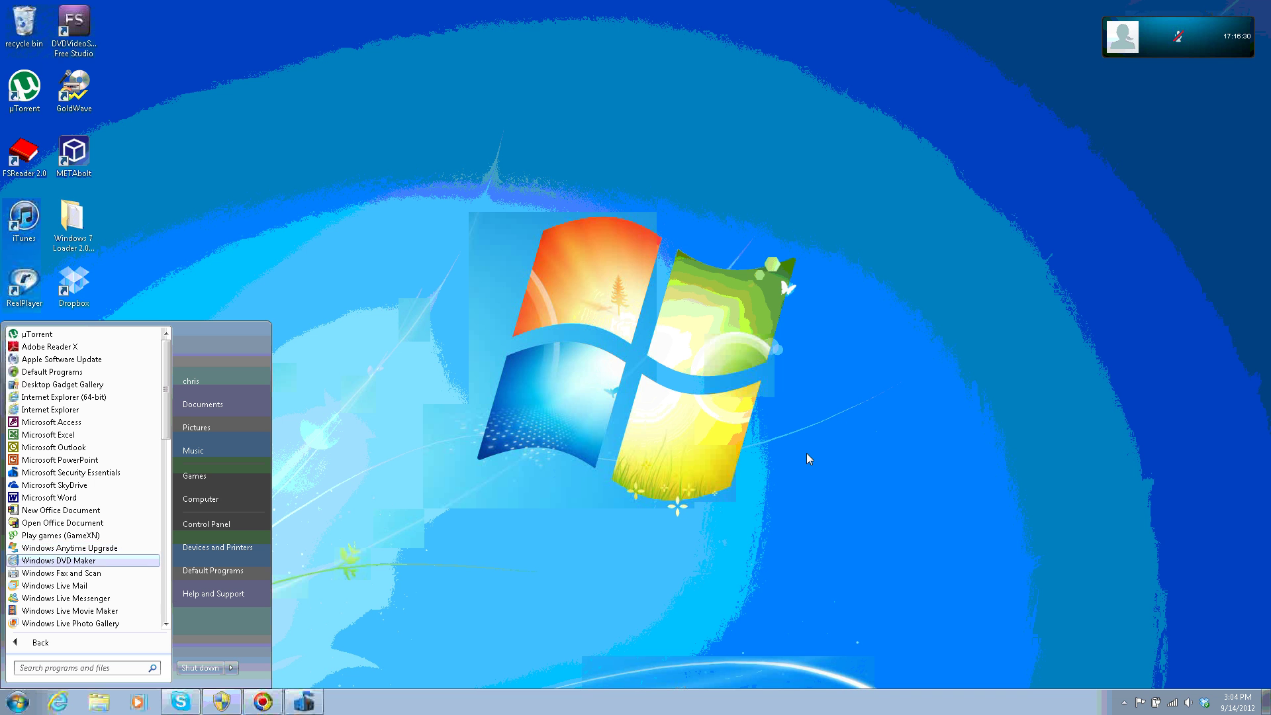
key("Down")
key("Down")
key("Down")
key("Down")
key("Down")
key("Down")
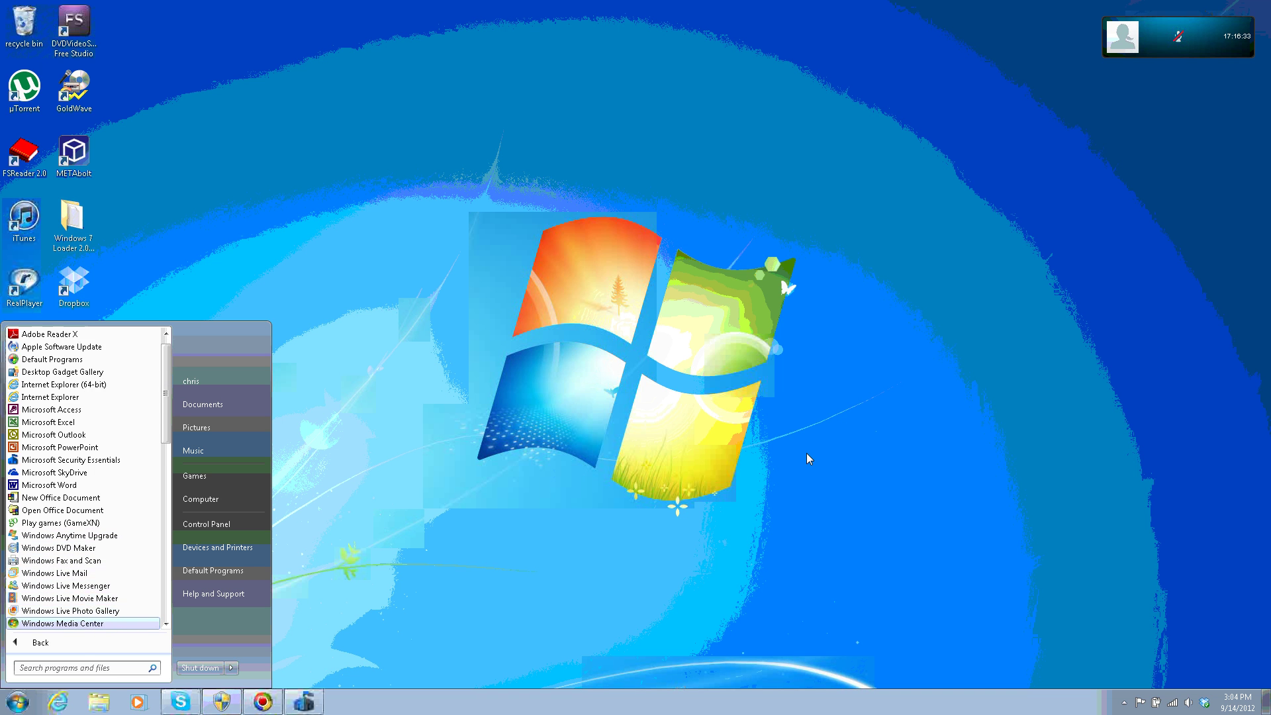
key("Down")
key("Down")
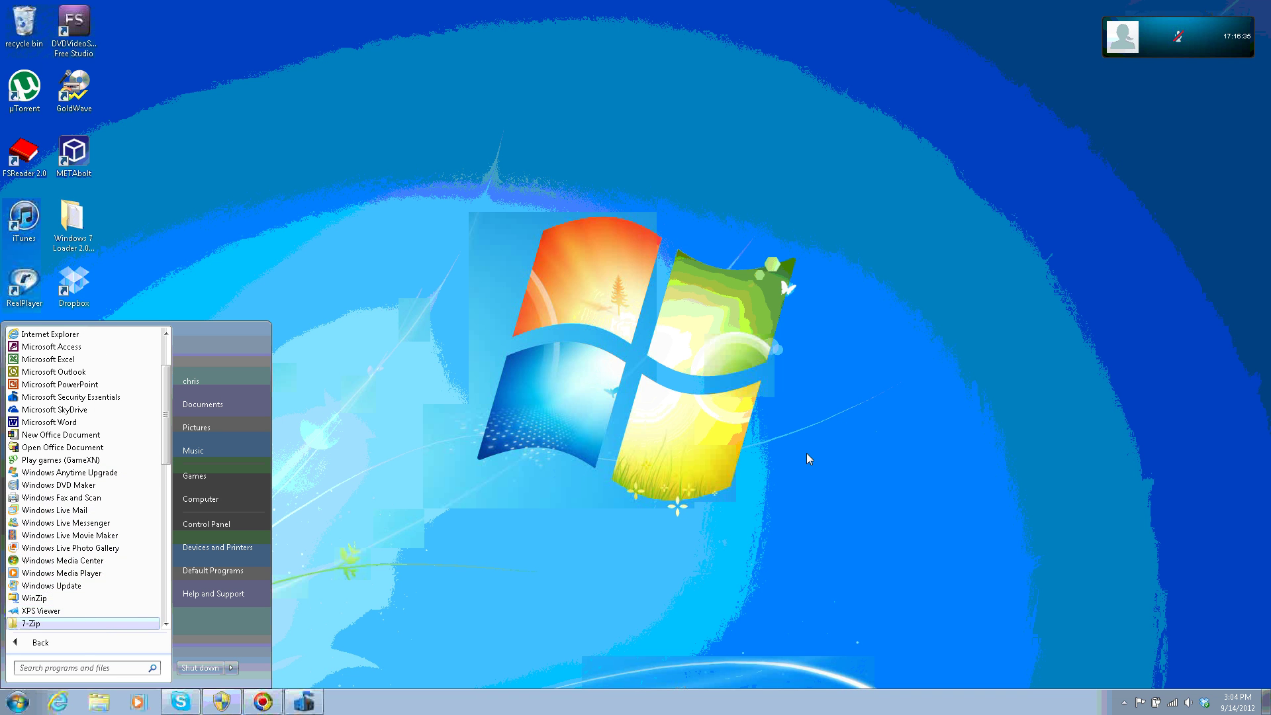
key("Return")
- Expand the System Tools folder within Accessories
key("Down")
key("Down")
key("Down")
key("Down")
key("Down")
key("Down")
key("Down")
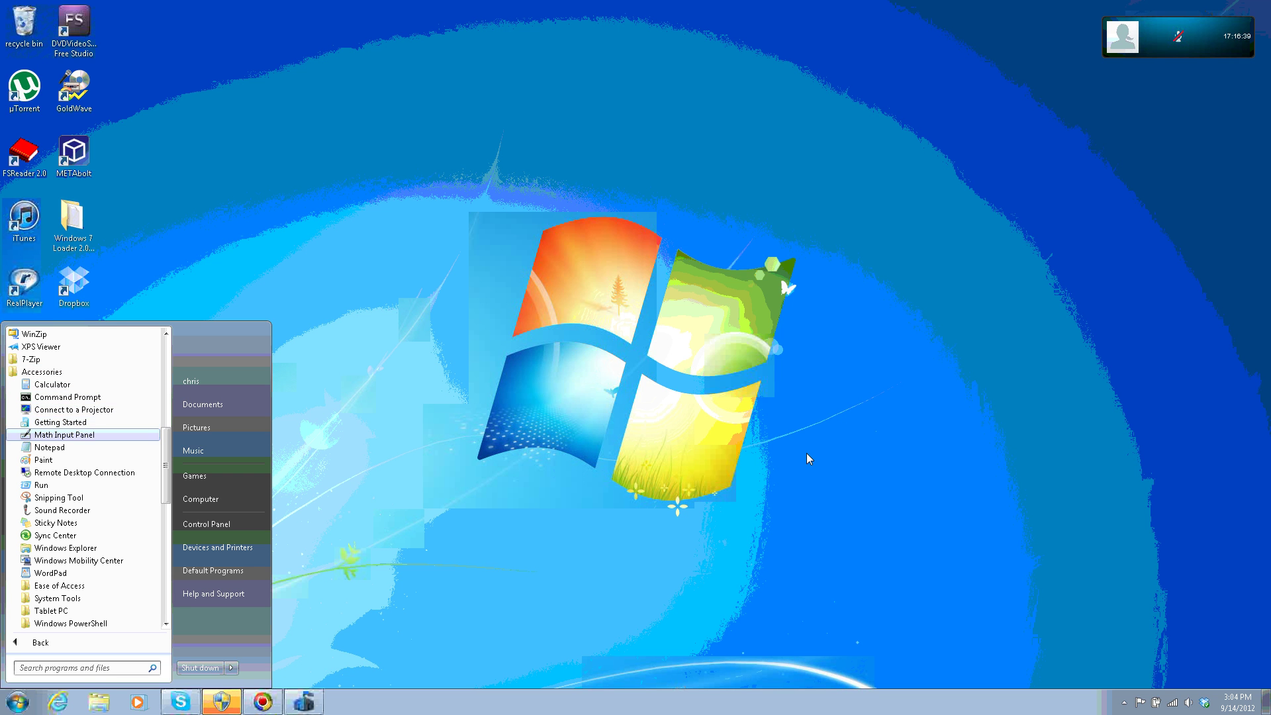
key("Down")
key("Down")
key("Down")
key("Down")
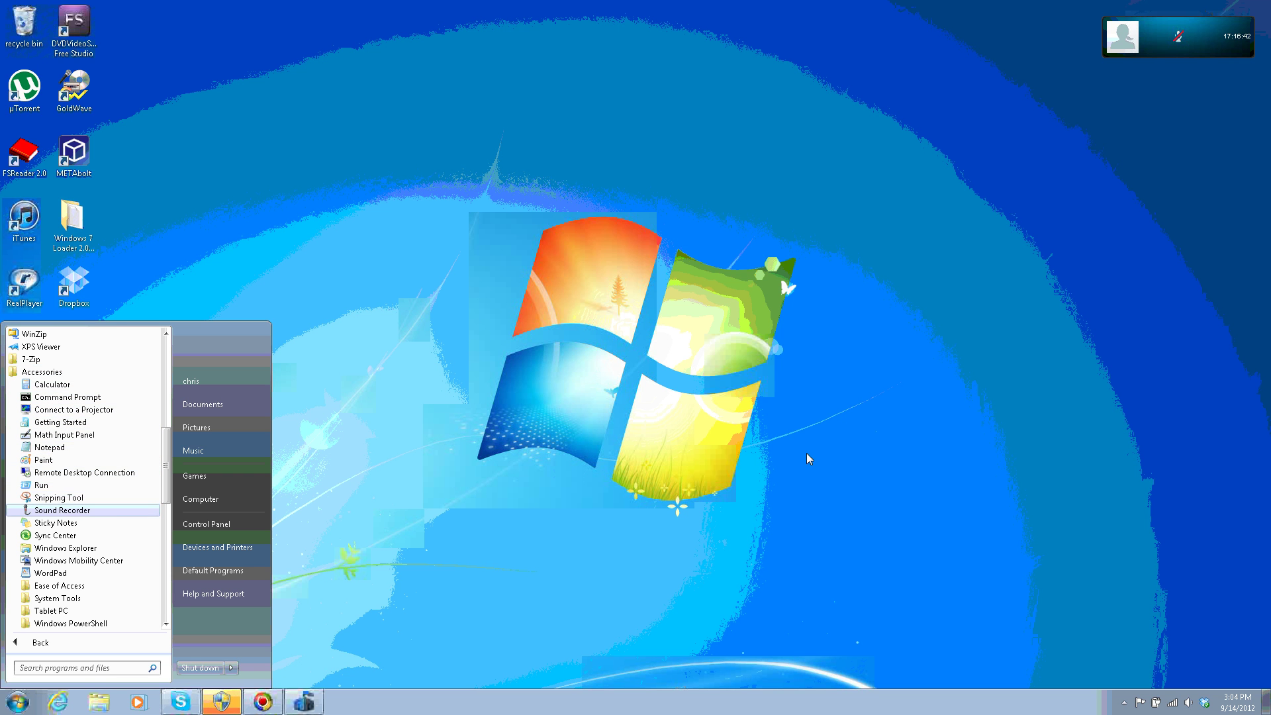
key("Down")
key("Down")
key("Down")
key("Down")
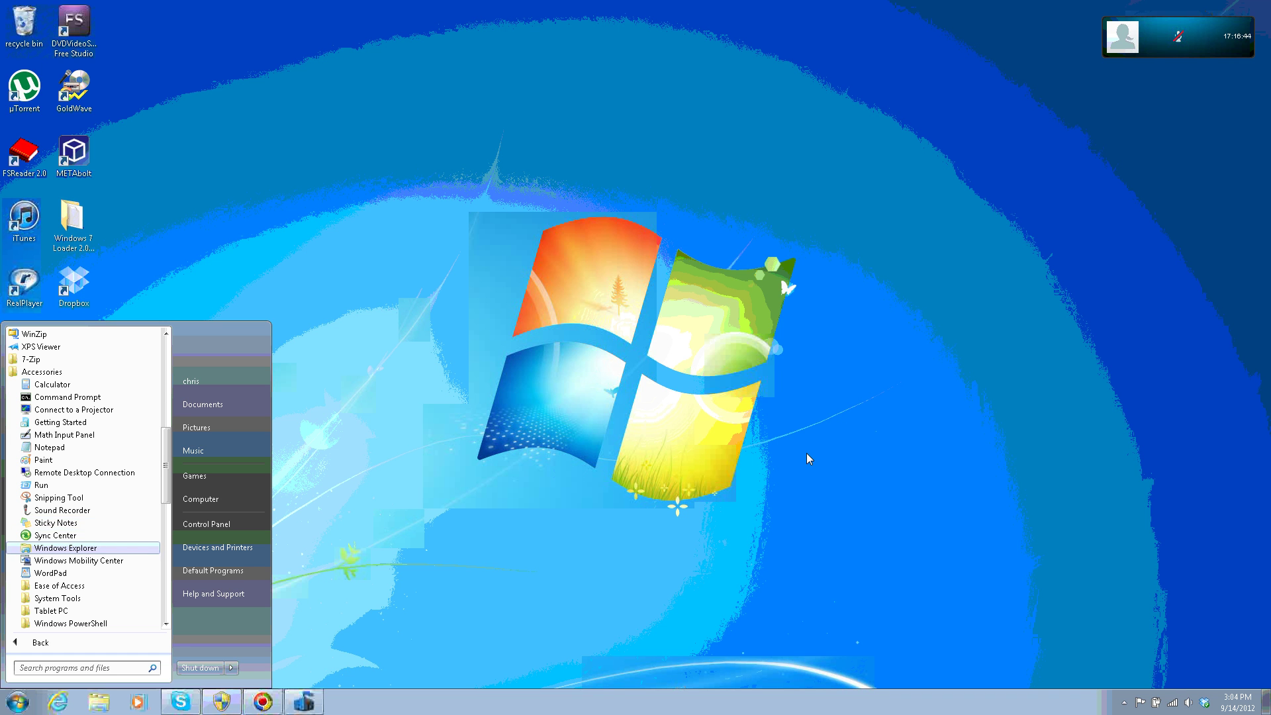
key("Down")
key("Down")
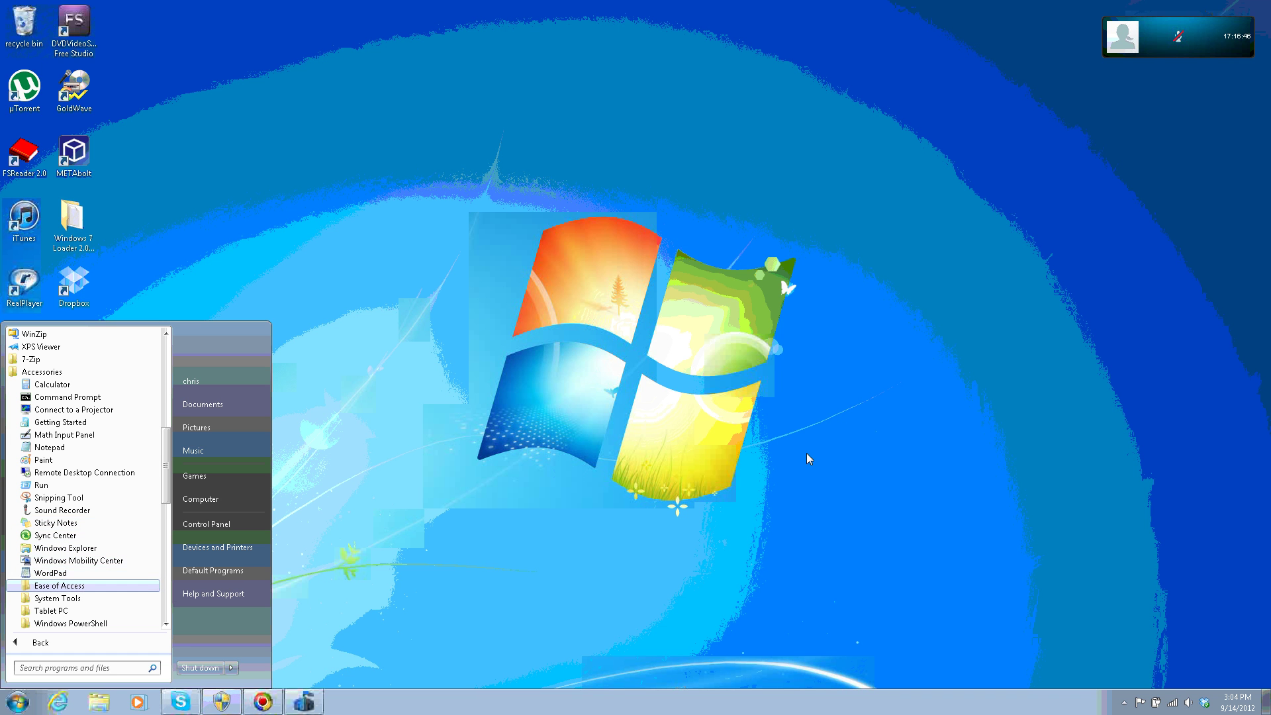
key("Down")
key("Up")
key("Down")
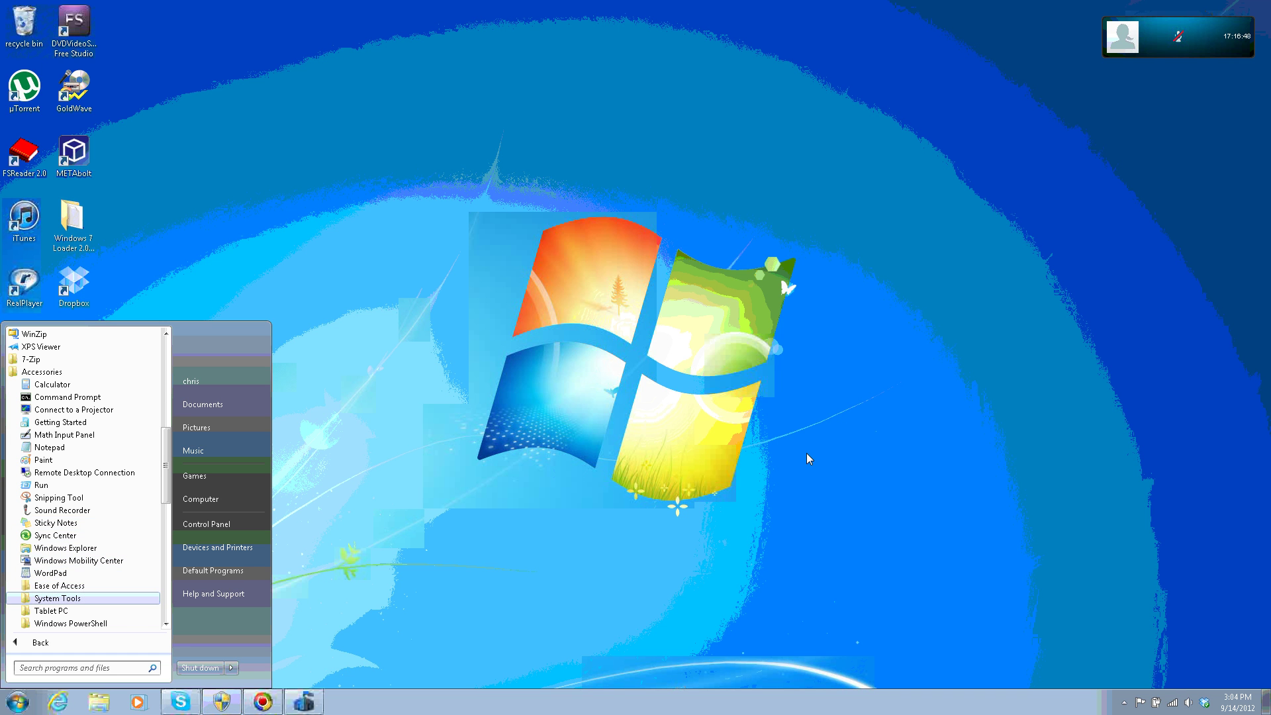
key("Return")
- Launch Disk Cleanup from System Tools and exit its drive selection without choosing a drive
key("Down")
key("Down")
key("Down")
key("Down")
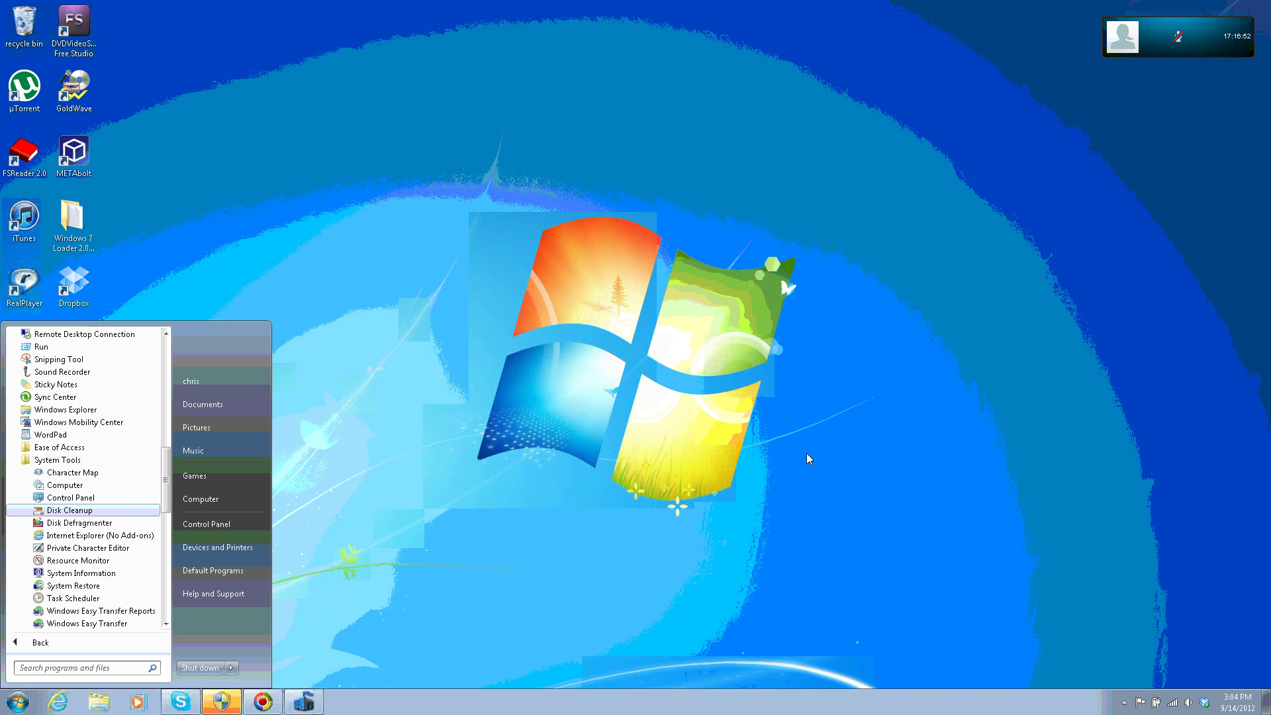
key("Return")
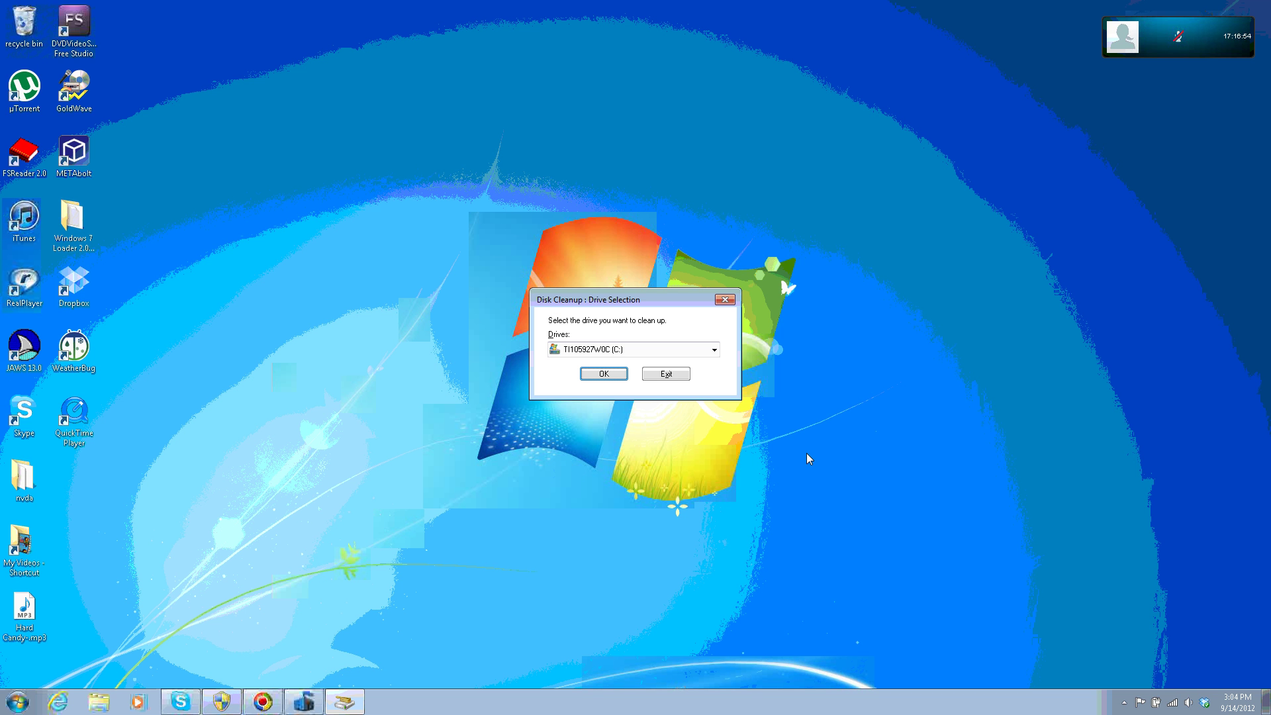
key("Escape")
key("super")
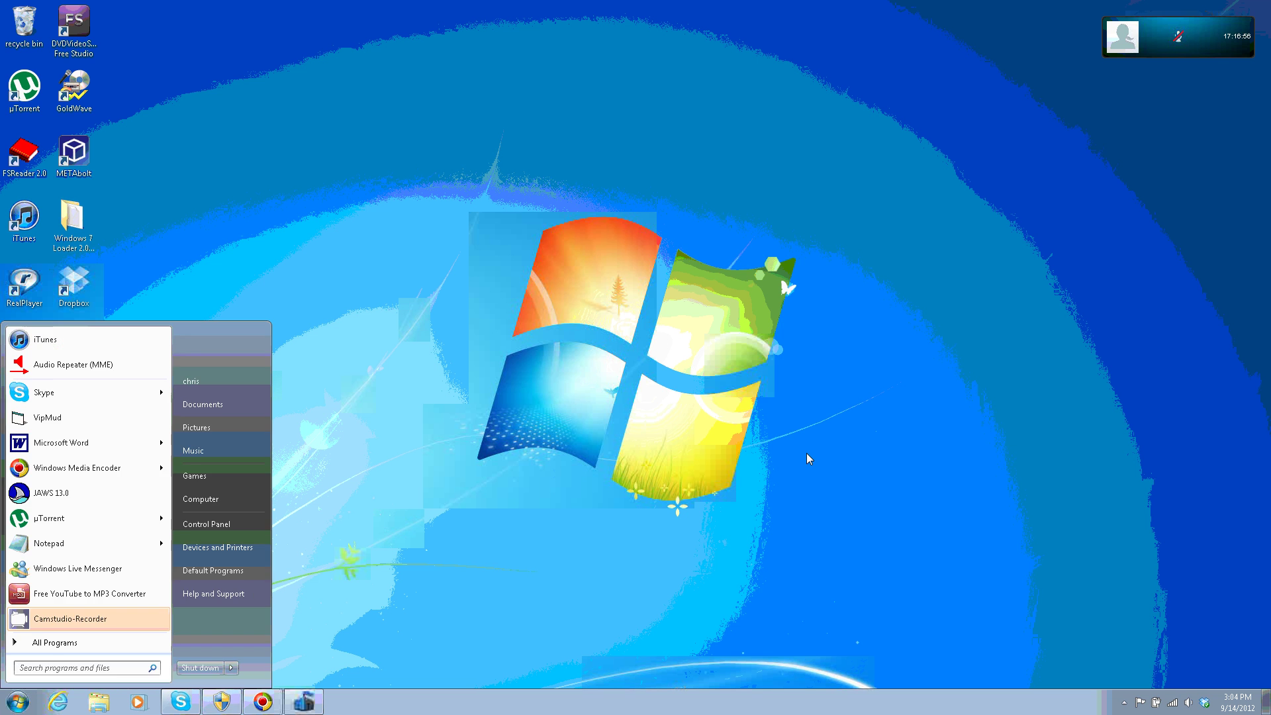
type("dick")
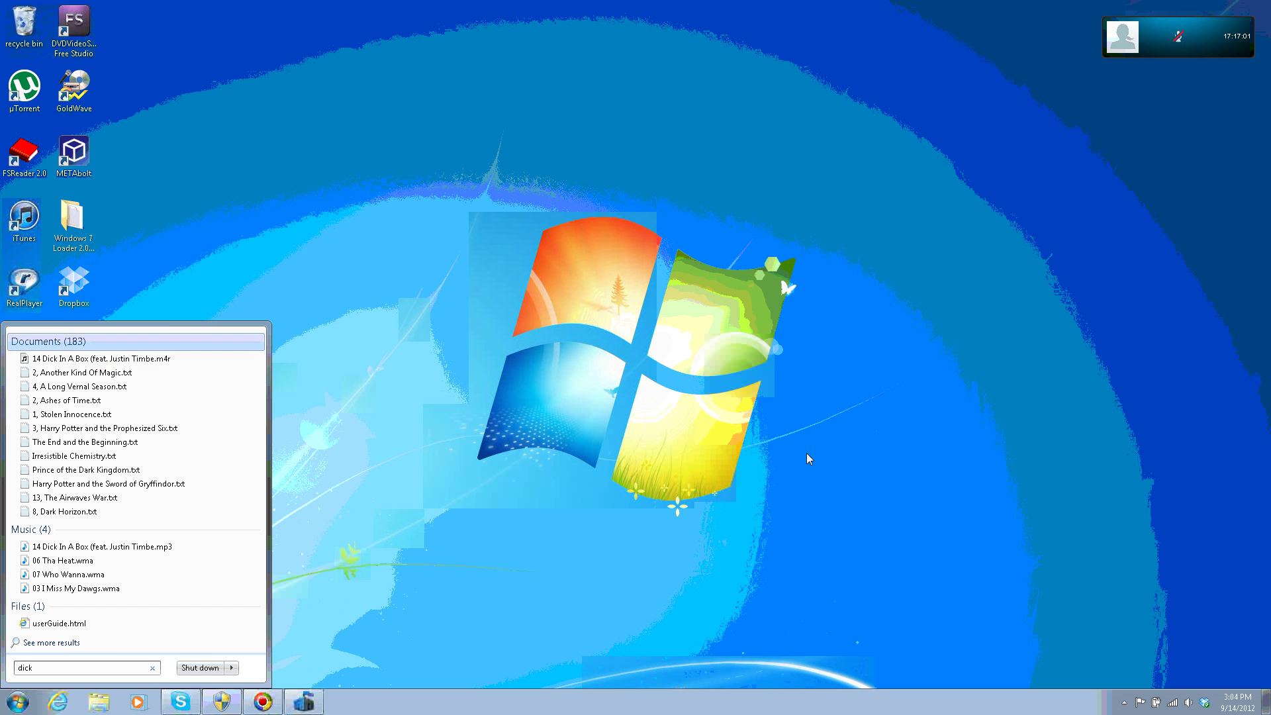
key("Up")
key("Up")
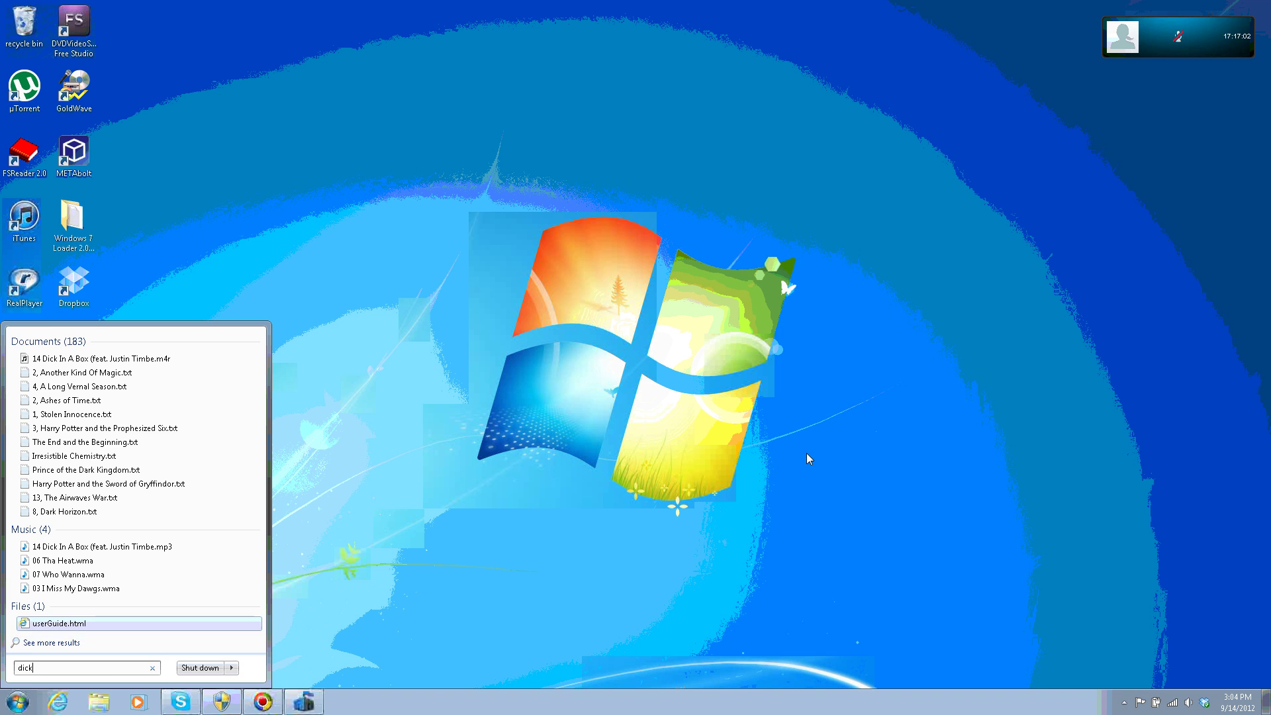
key("Escape")
key("Escape")
- Search the installed programs and files for "clean", then dismiss the results
key("super")
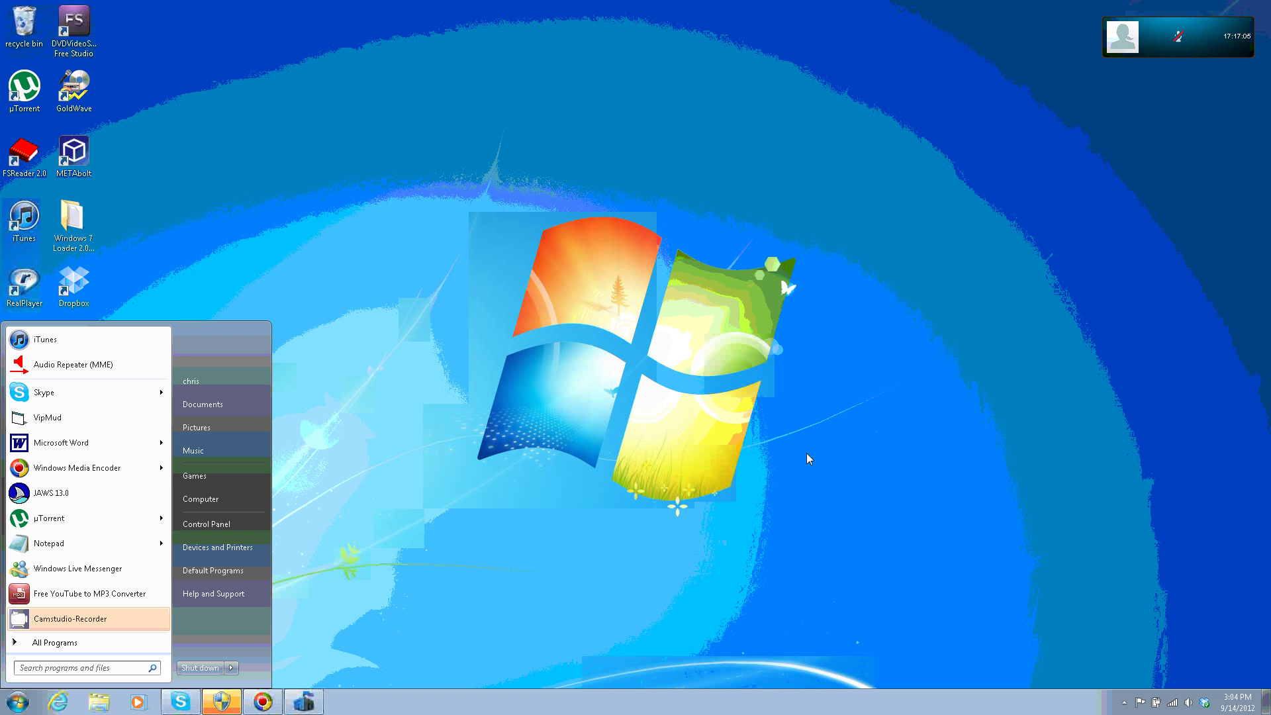
type("clean")
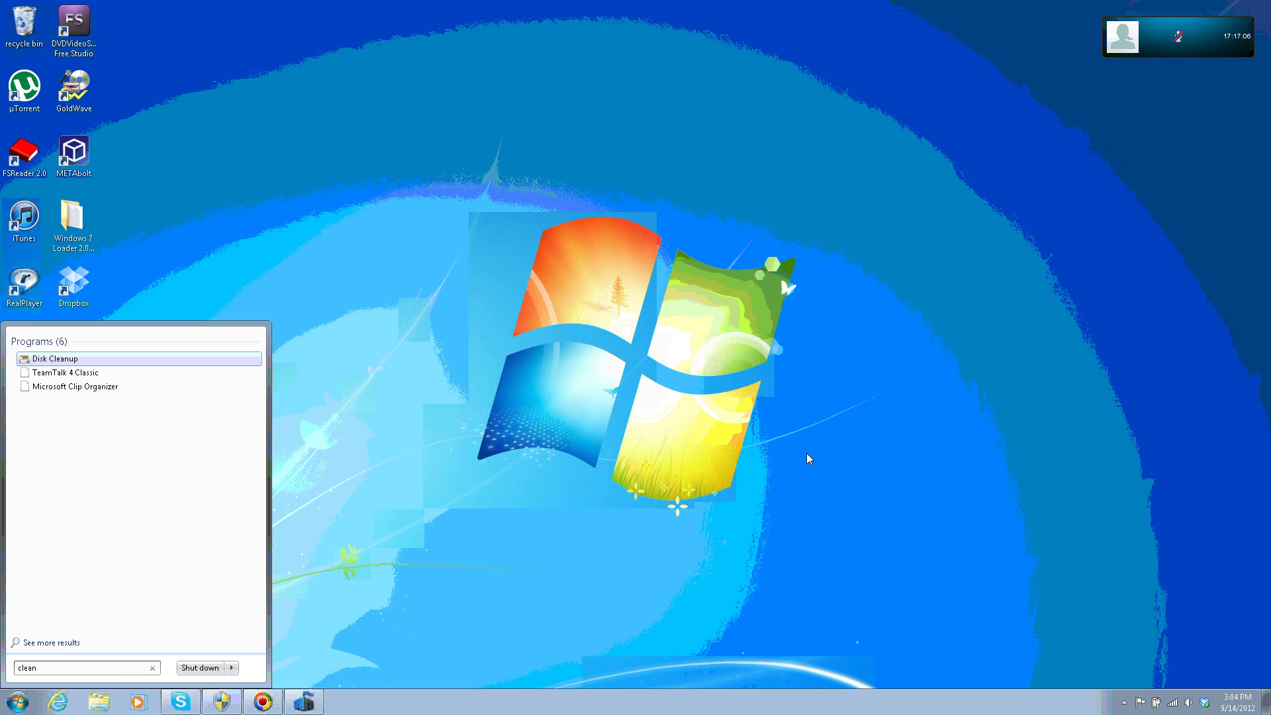
key("Down")
key("Escape")
- Bring up the full list of all programs from the Start menu
key("super")
key("Down")
key("Down")
key("Down")
key("Down")
key("Down")
key("Down")
key("Down")
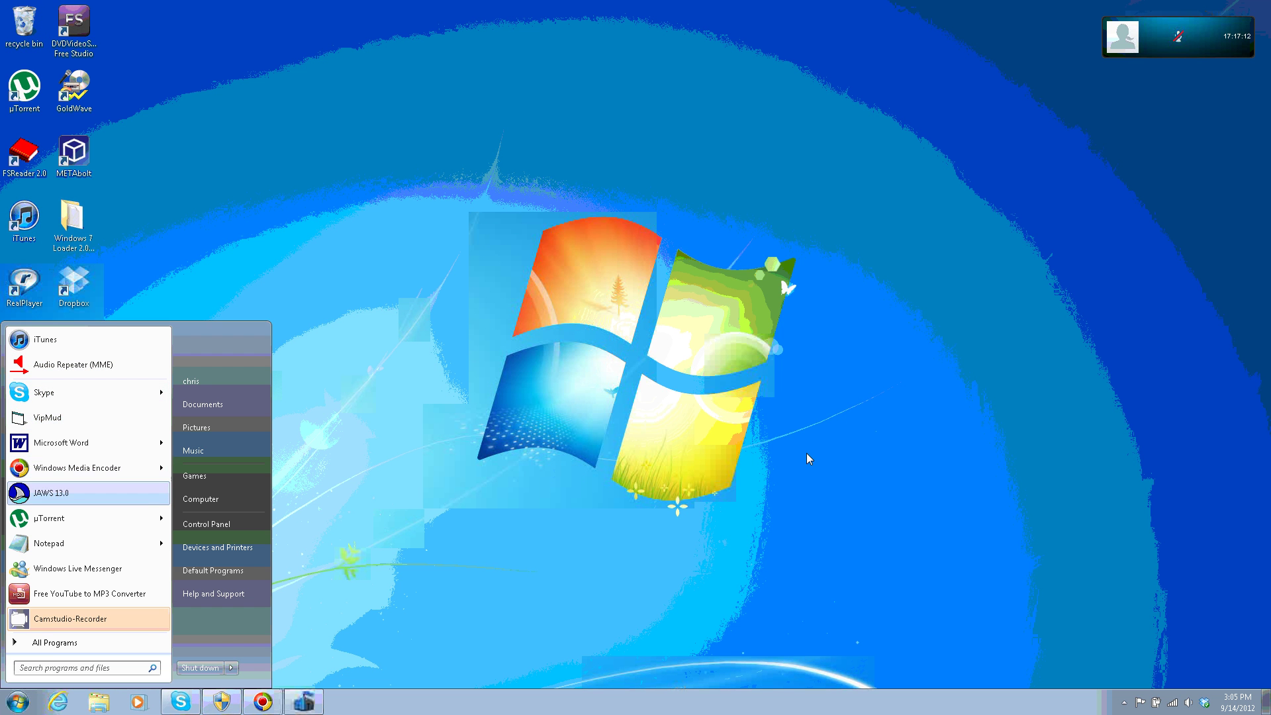
key("Down")
key("Down")
key("Down")
key("Down")
key("Down")
key("Down")
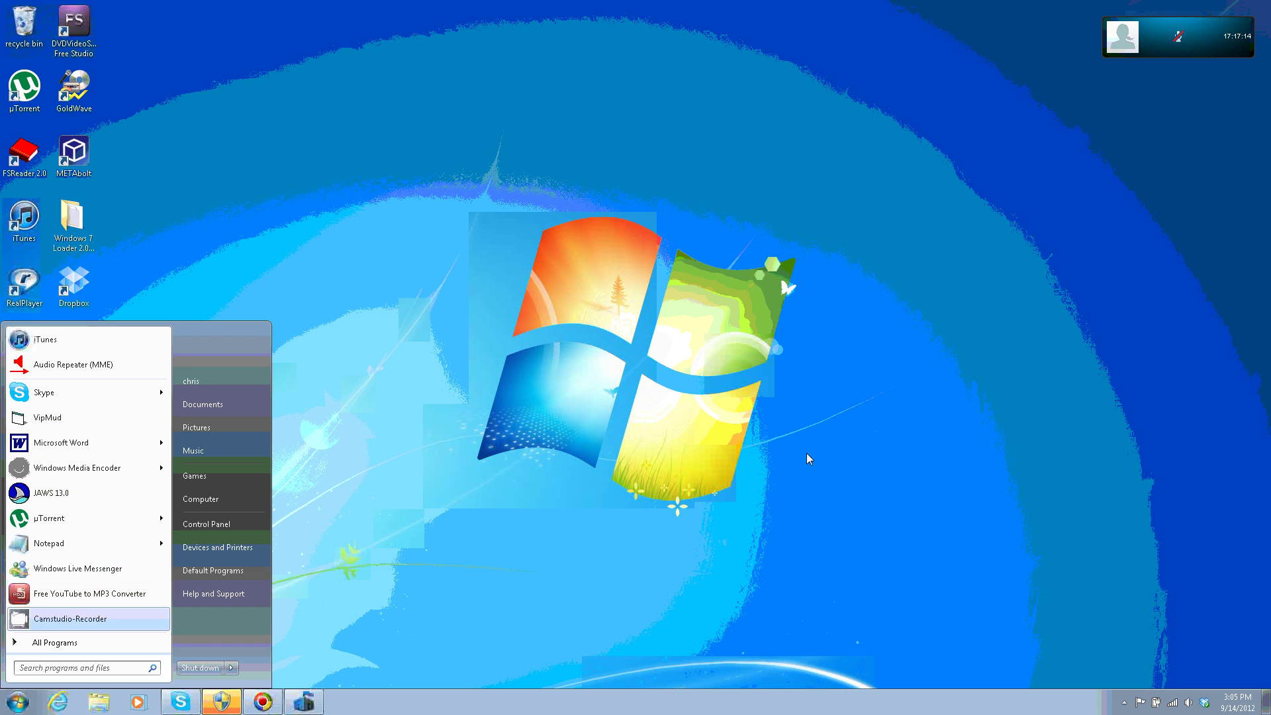
key("Return")
- Locate the Accessories folder in the program list and expand it
key("Down")
key("Down")
key("Down")
key("Down")
key("Down")
key("Down")
key("Down")
key("Down")
key("Down")
key("Down")
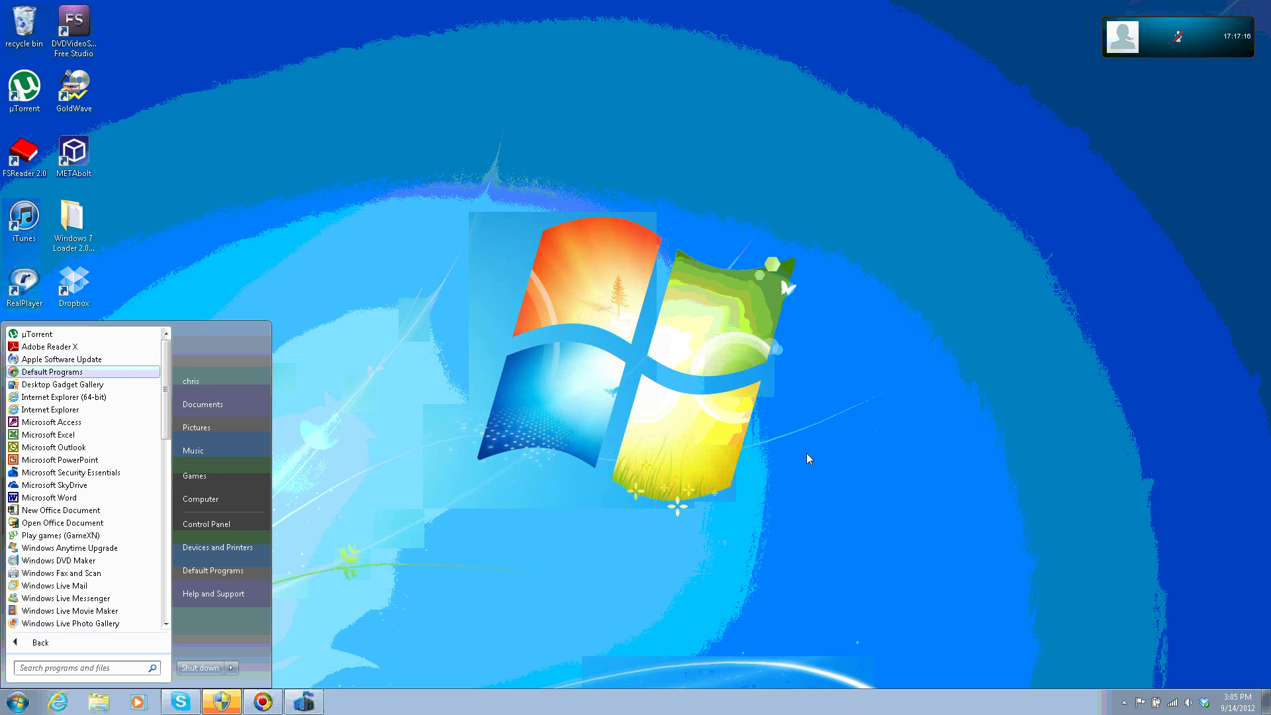
key("Down")
key("Down")
key("Down")
key("Down")
key("Down")
key("Down")
key("Down")
key("Down")
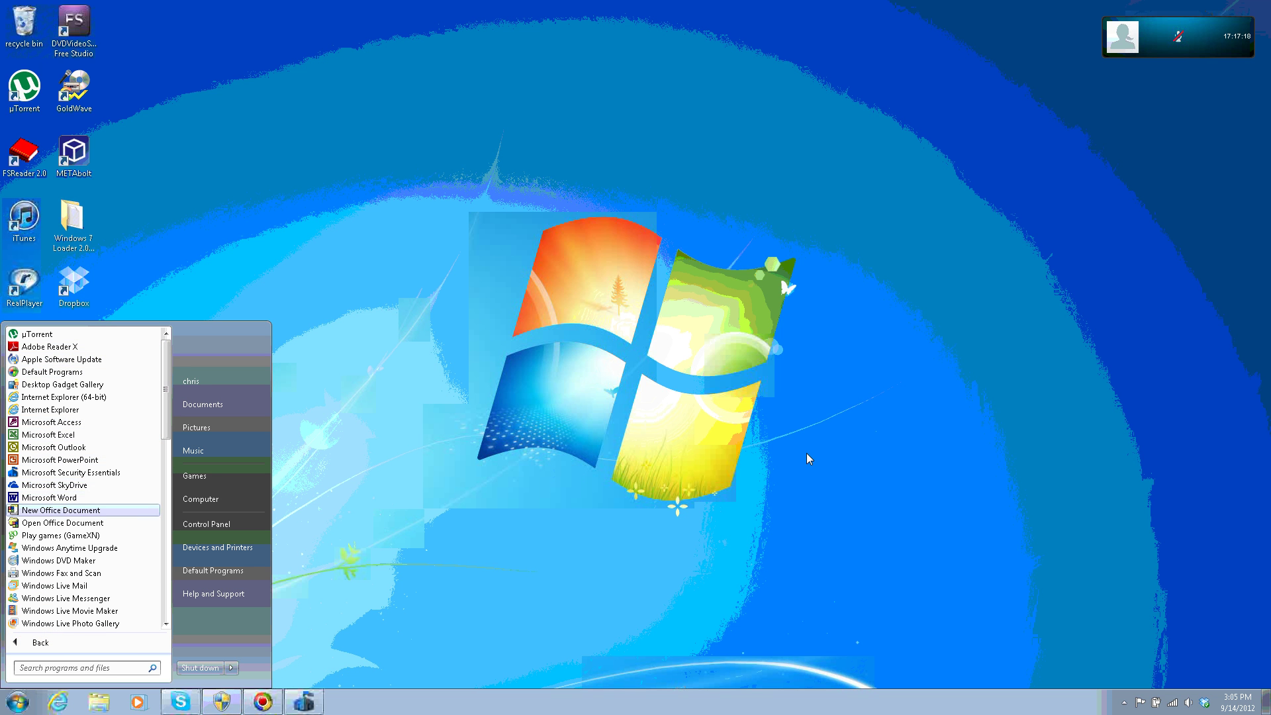
key("Down")
key("Down")
key("Down")
key("Down")
key("Down")
key("Down")
key("Down")
key("Down")
key("Down")
key("Down")
key("Down")
key("Down")
key("Down")
key("Down")
key("Return")
- Expand the System Tools folder inside Accessories
key("Down")
key("Down")
key("Down")
key("Down")
key("Down")
key("Down")
key("Down")
key("Down")
key("Down")
key("Down")
key("Down")
key("Down")
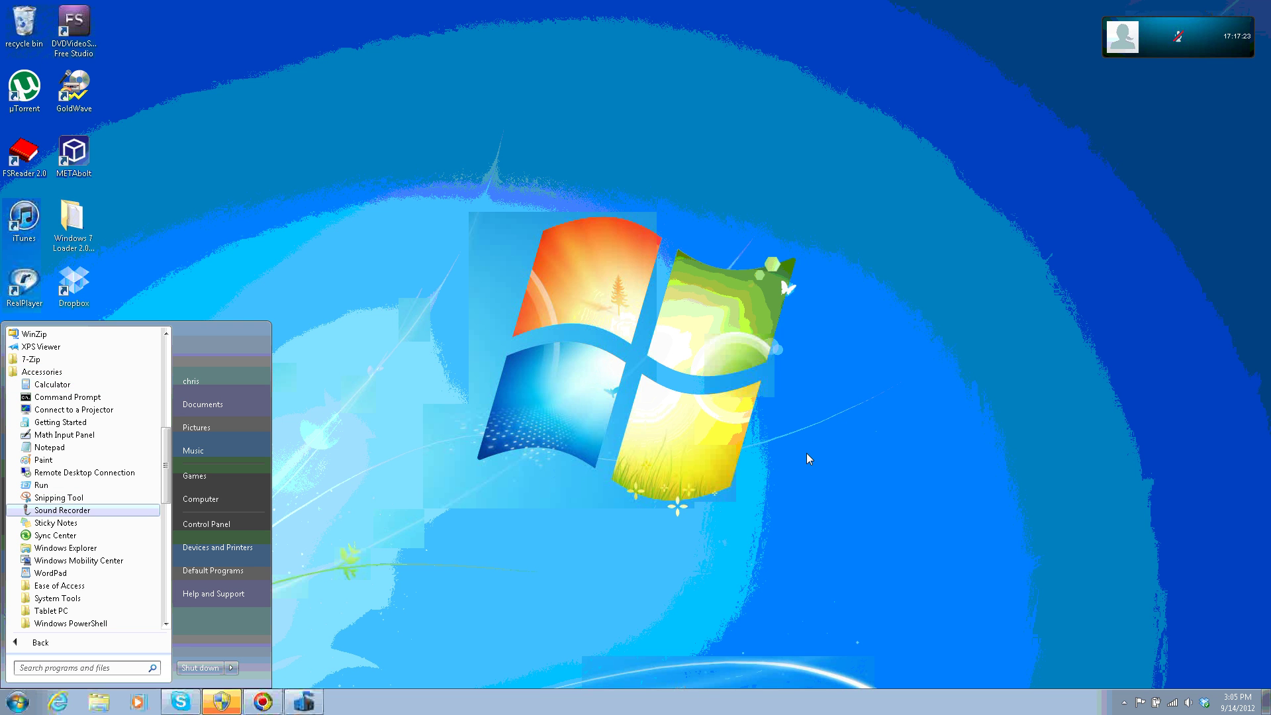
key("Down")
key("Down")
key("Down")
key("Down")
key("Down")
key("Down")
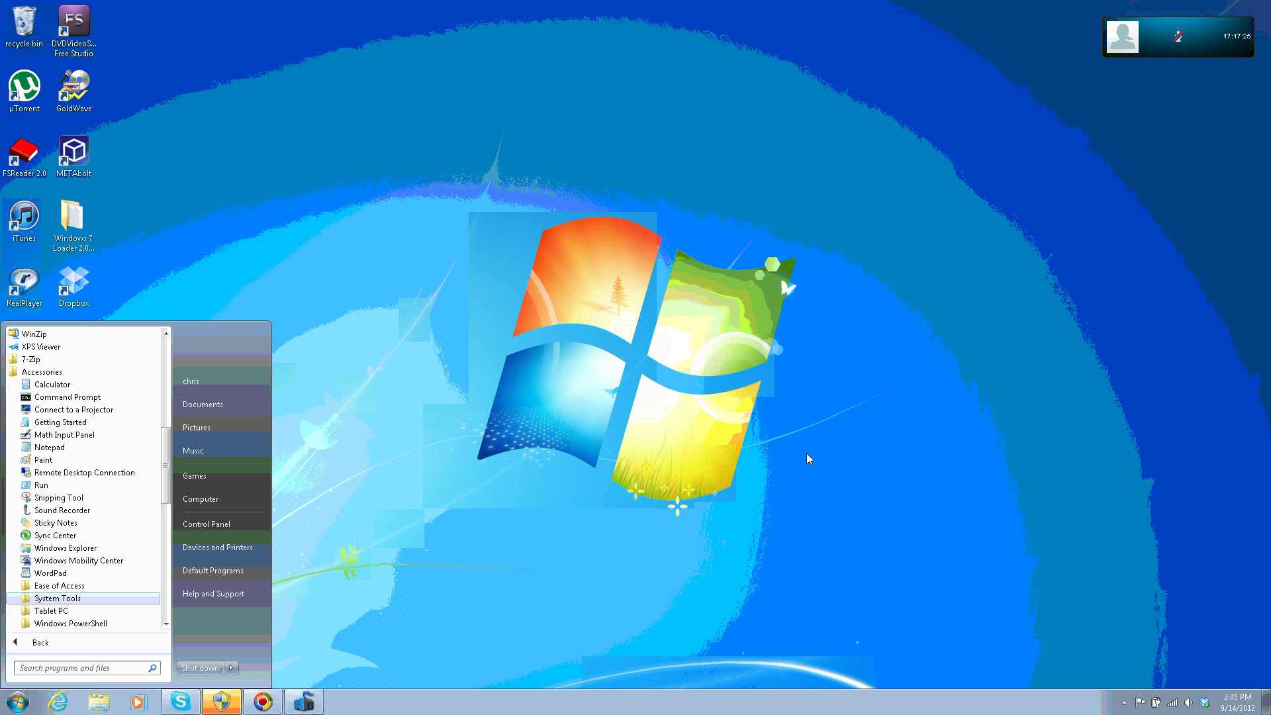
key("Return")
- Launch Disk Cleanup from the System Tools folder
key("Down")
key("Down")
key("Down")
key("Down")
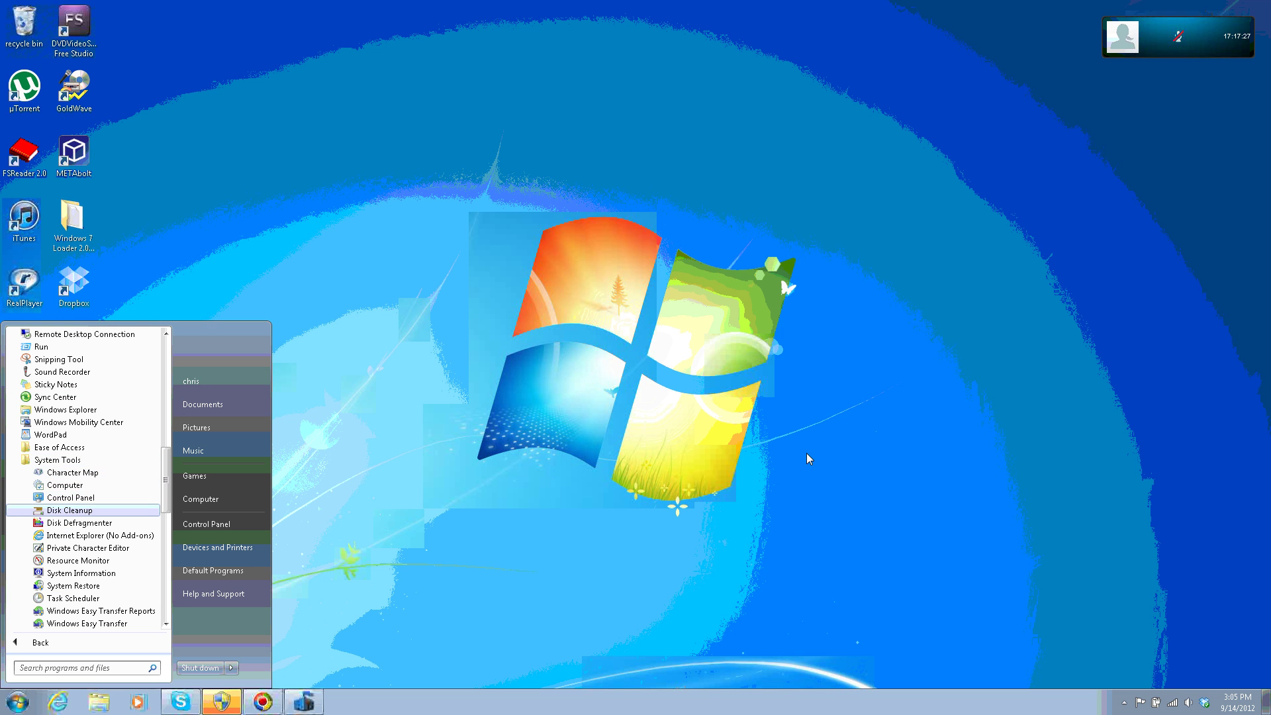
key("Return")
- Accept drive C: as the drive to clean up and start calculating the space that can be freed
key("Tab")
key("shift+Tab")
key("shift+Tab")
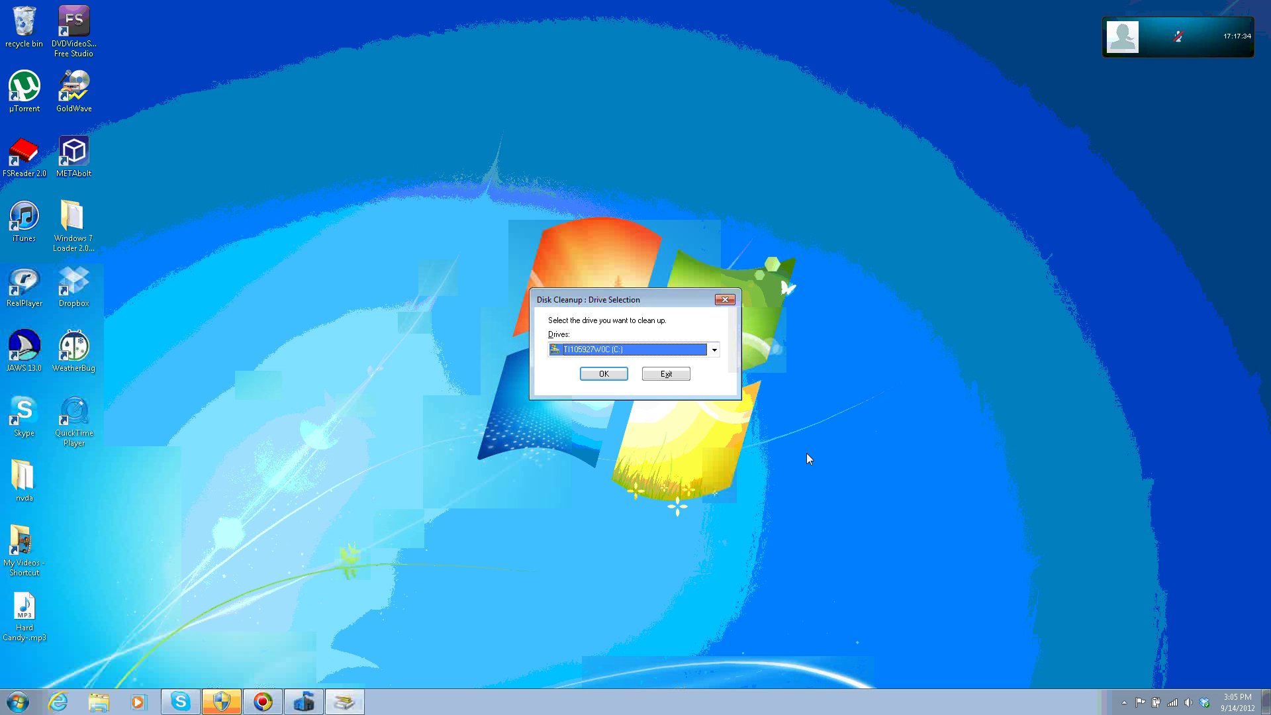
key("Tab")
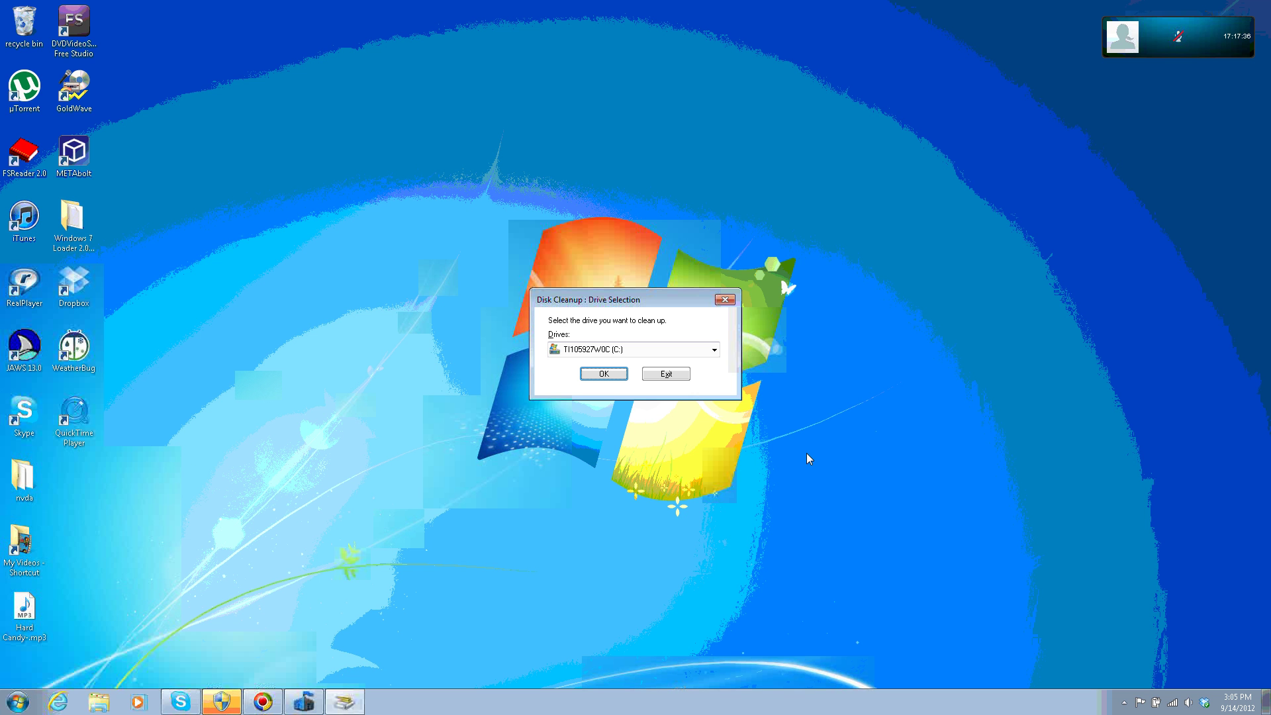
key("space")
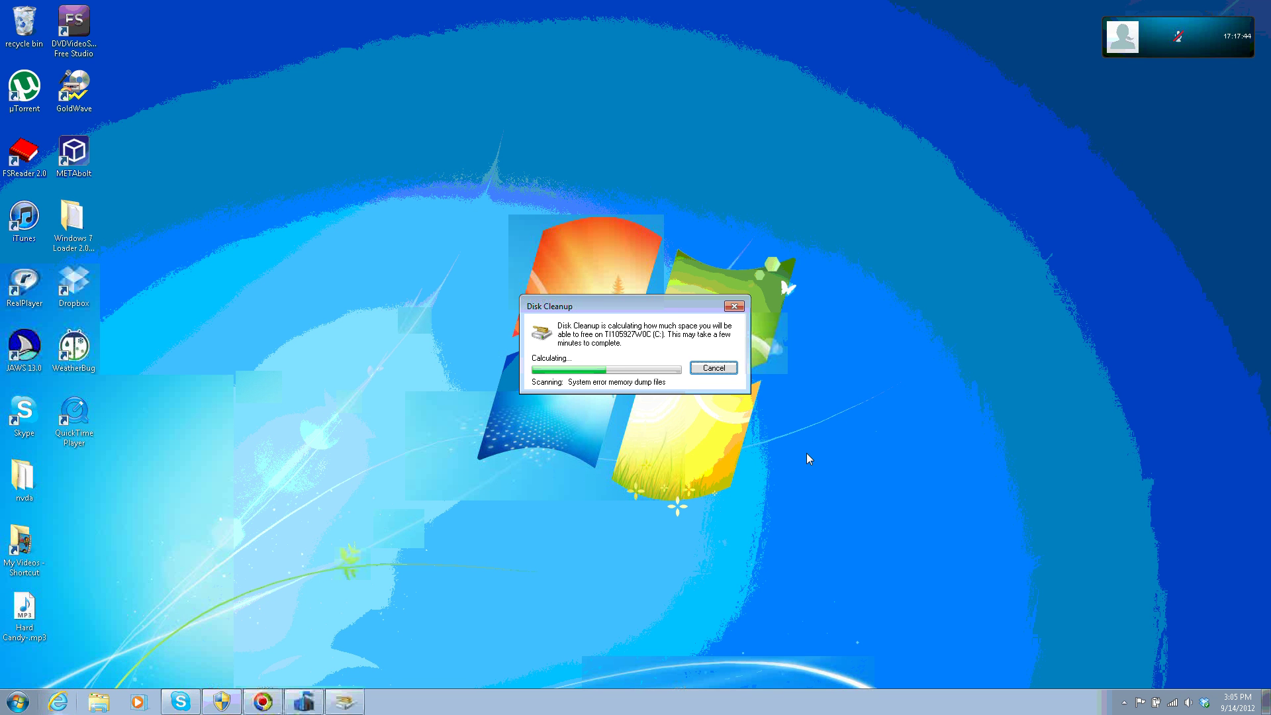
key("super")
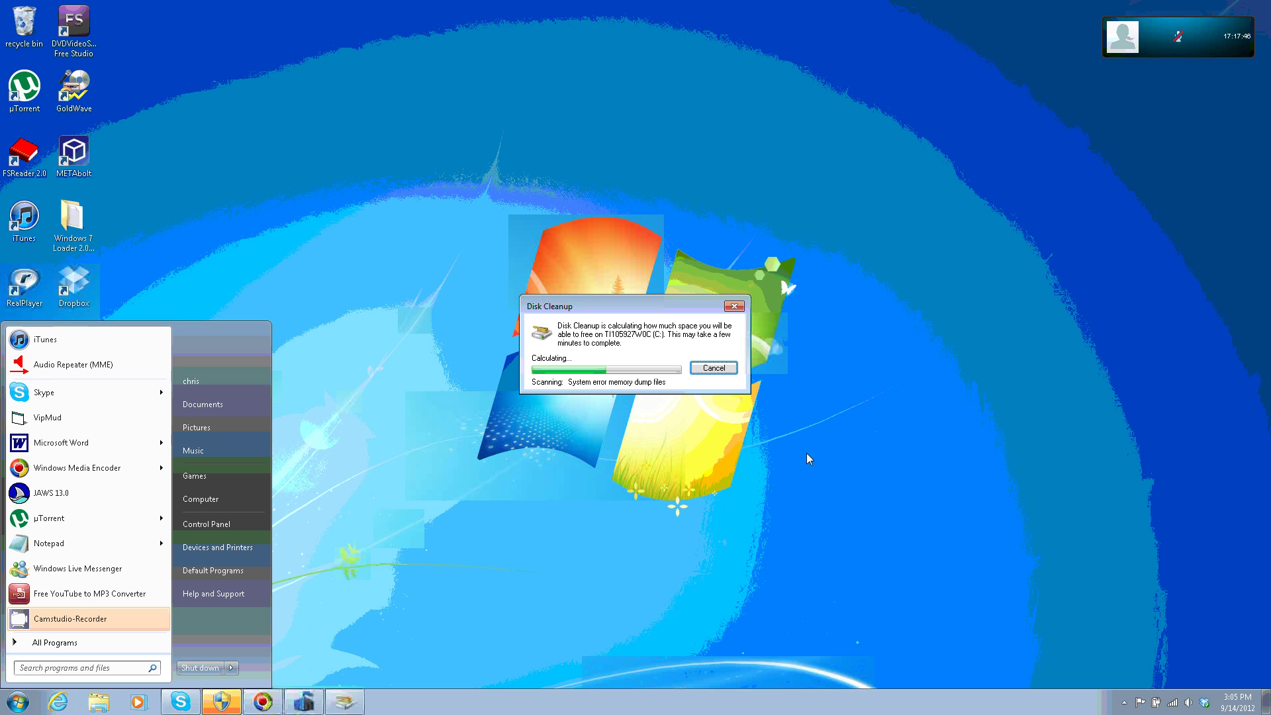
key("Escape")
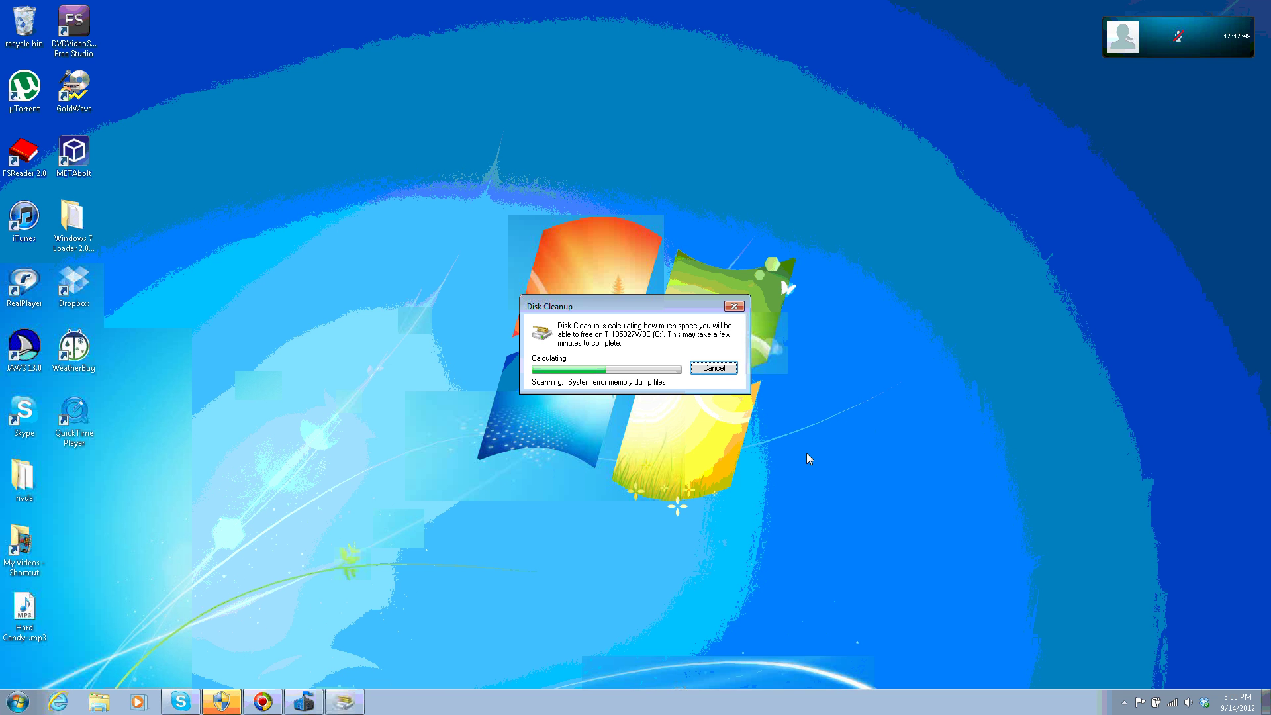
key("alt+Tab")
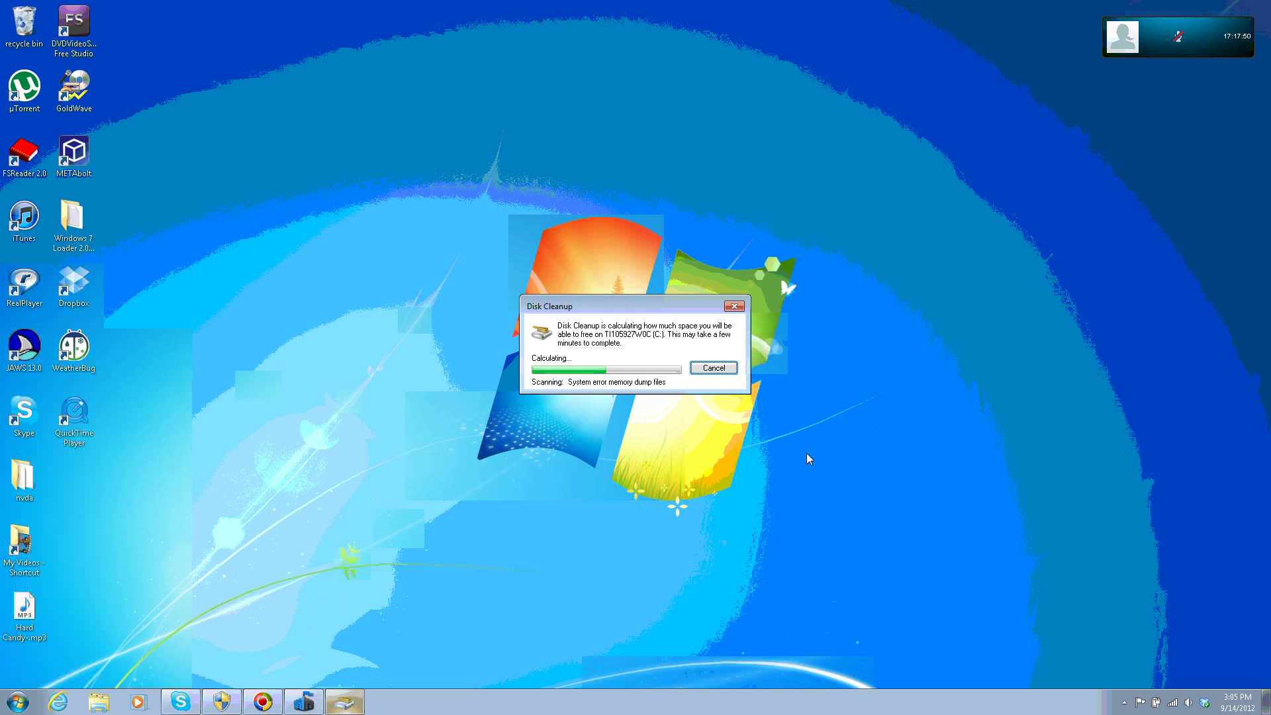
key("alt+Tab")
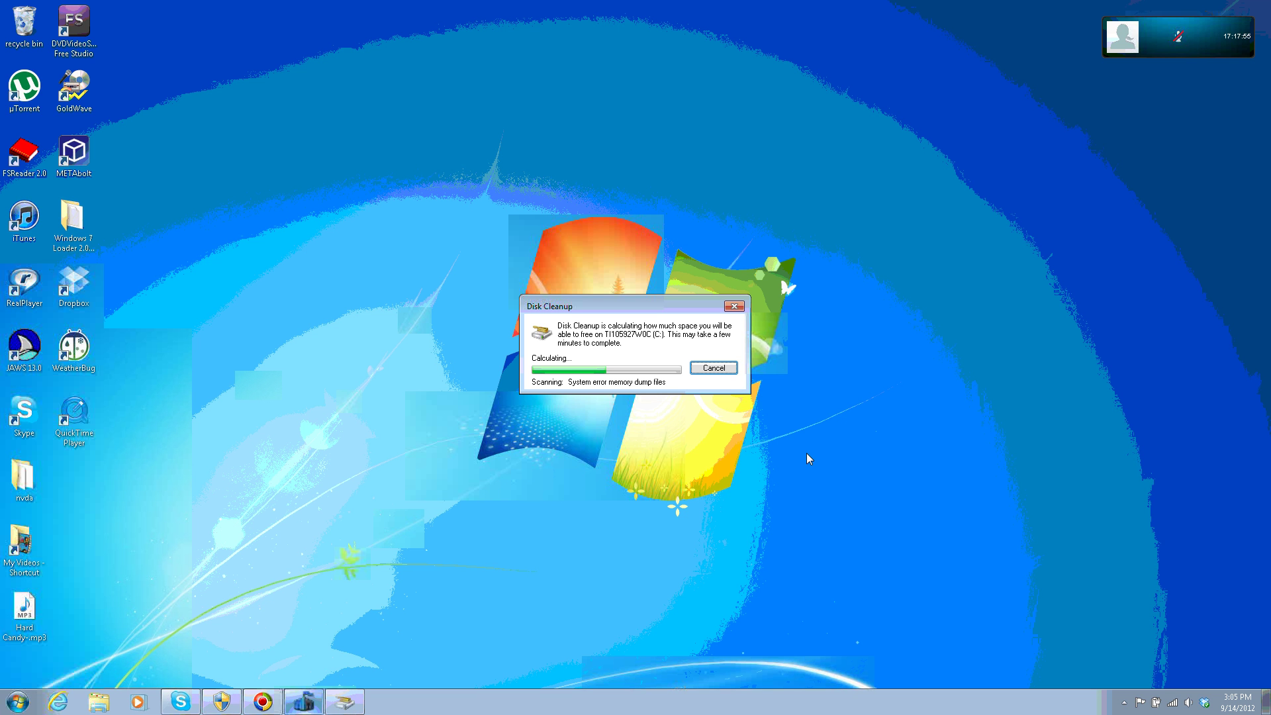
key("alt+Tab")
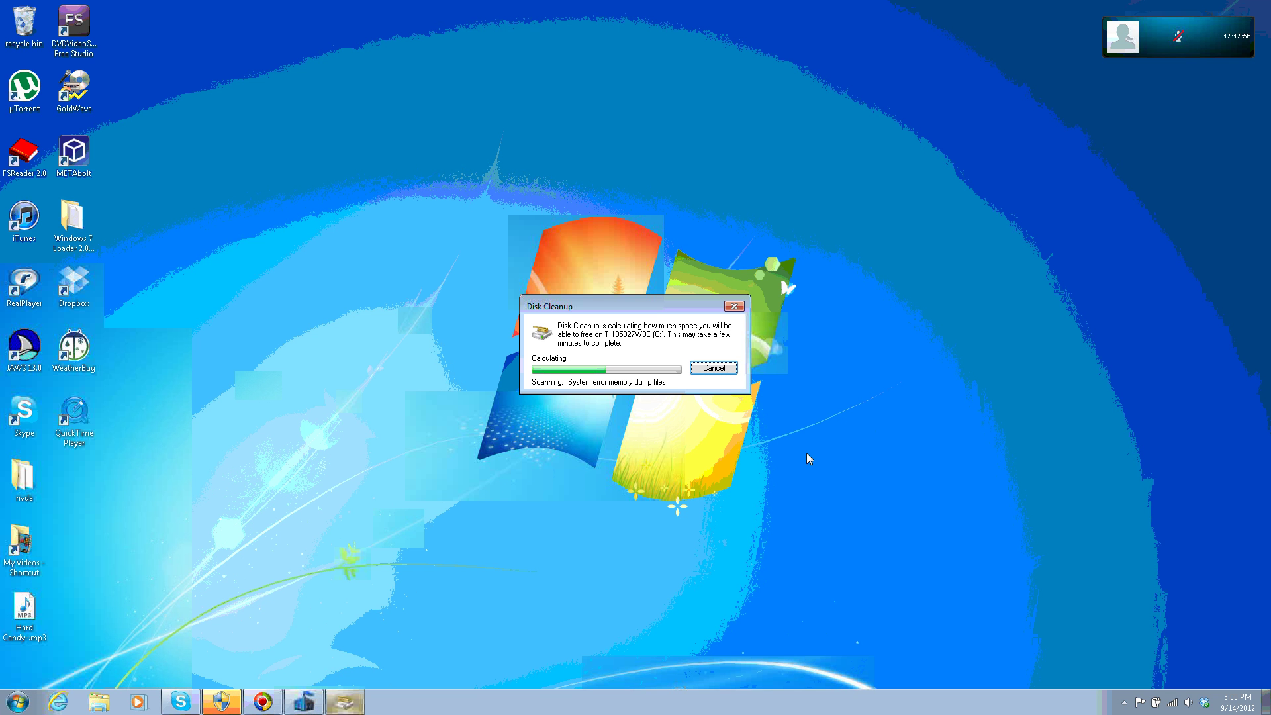
key("alt+Tab")
key("alt+Tab")
key("alt+Tab")
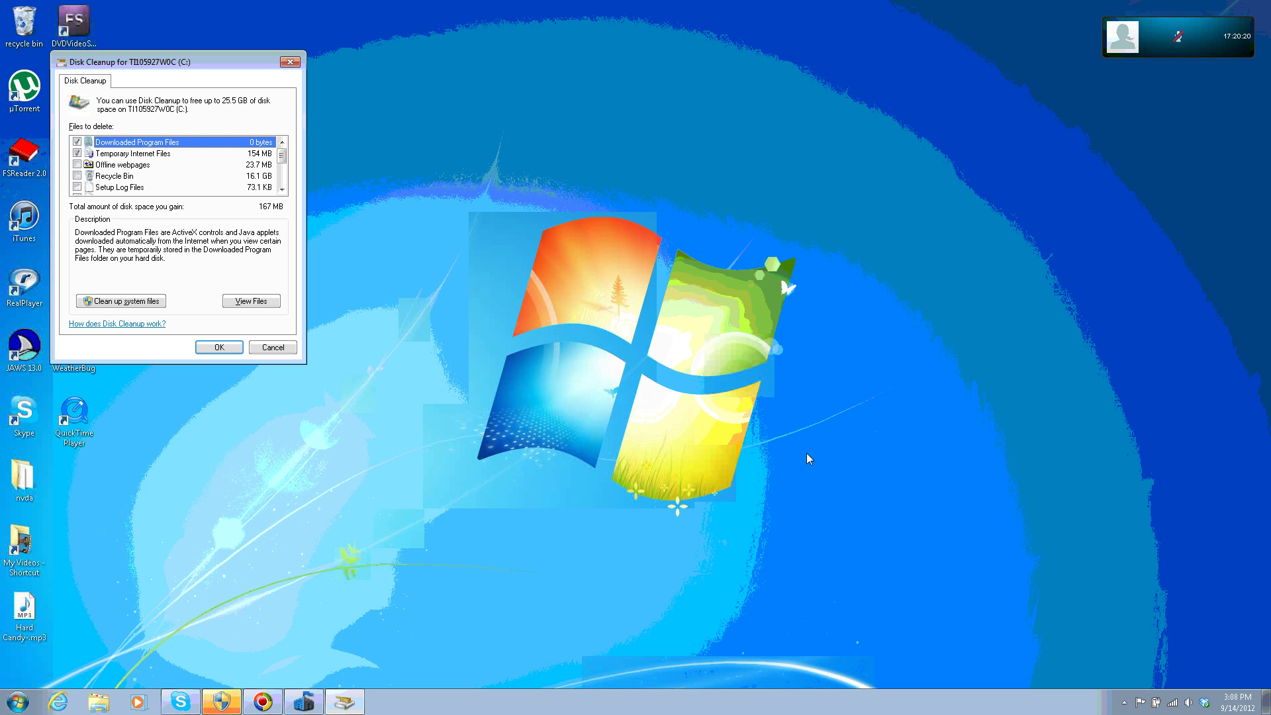
- Mark Offline webpages and Recycle Bin for deletion in the list of files to delete
key("Tab")
key("shift+Tab")
key("Down")
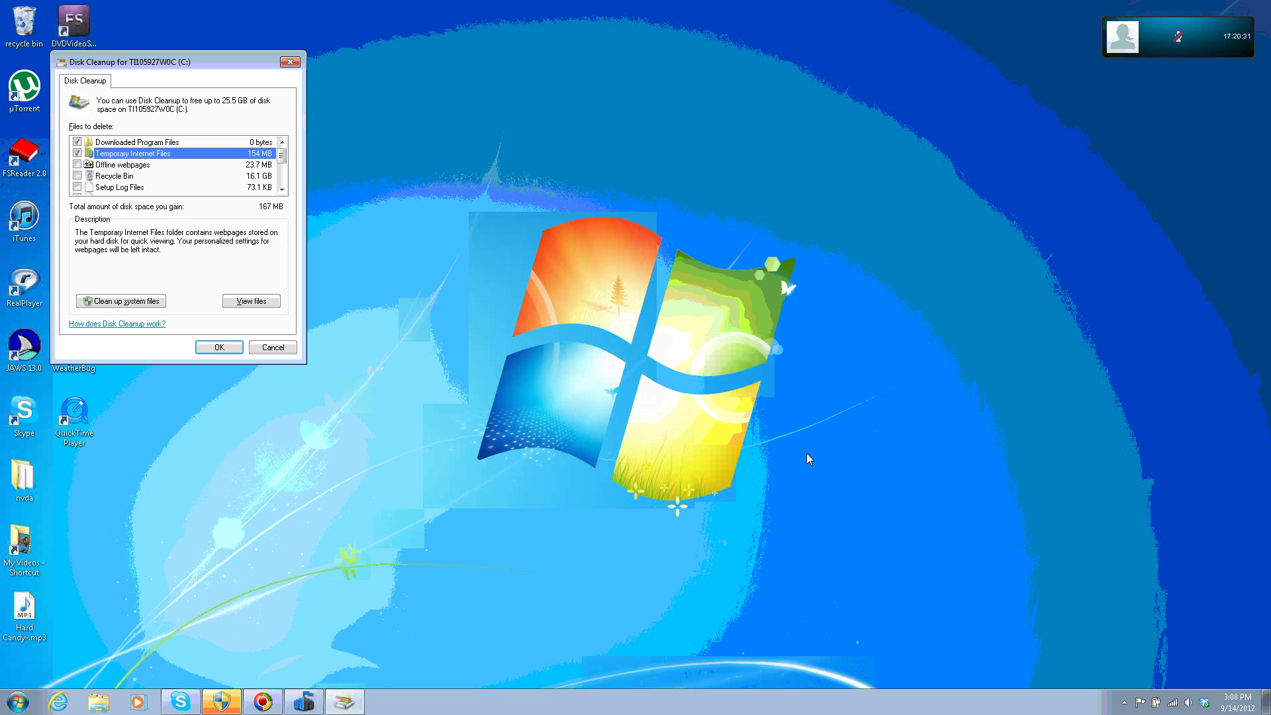
key("Up")
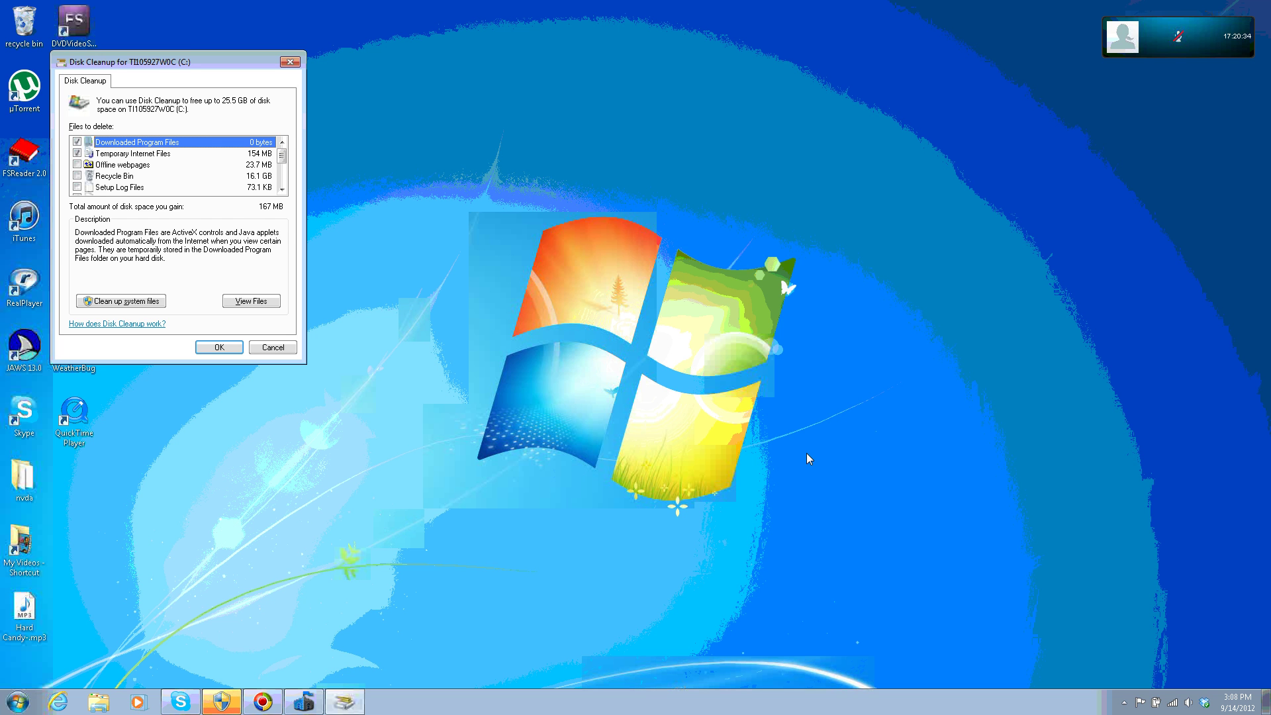
key("Down")
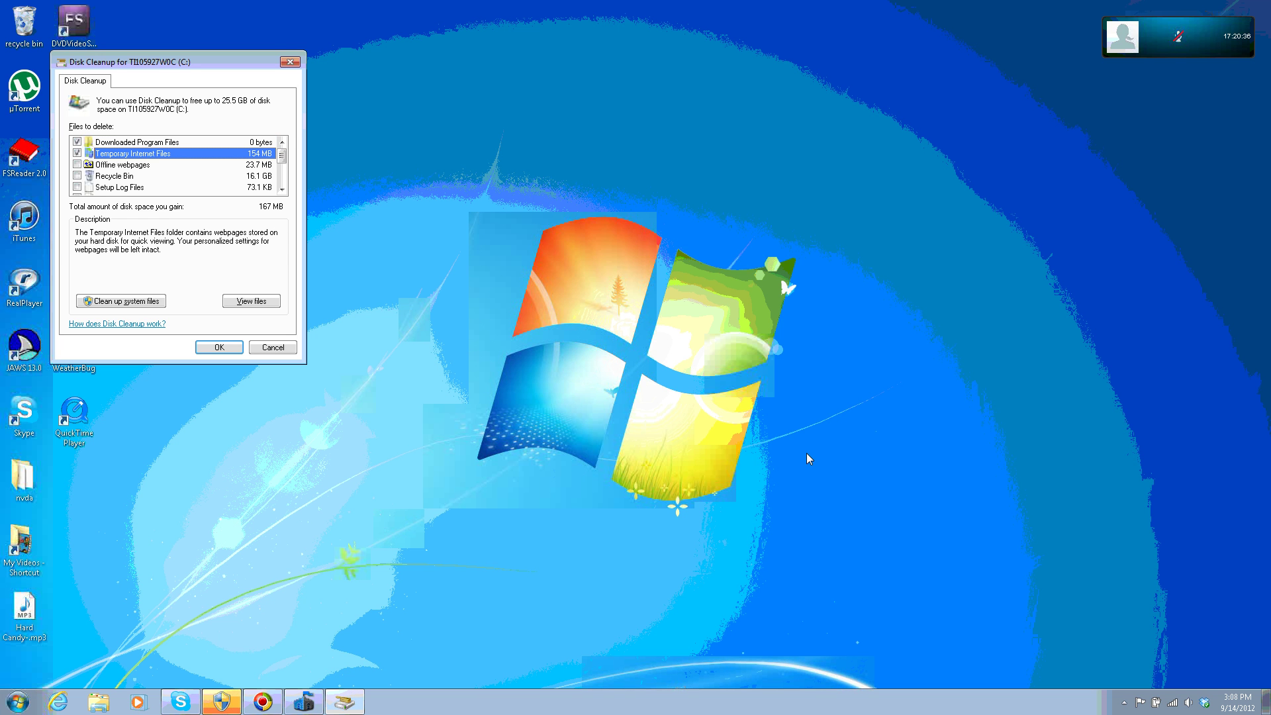
key("Down")
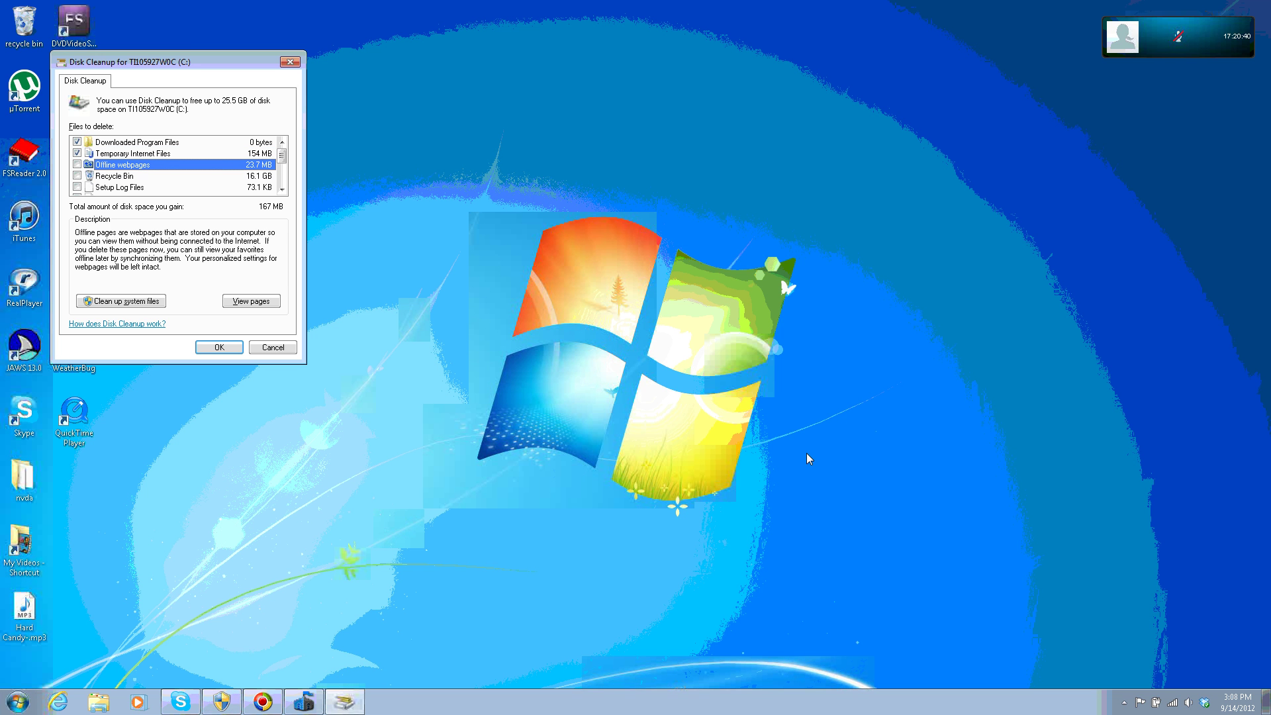
key("space")
key("Down")
key("space")
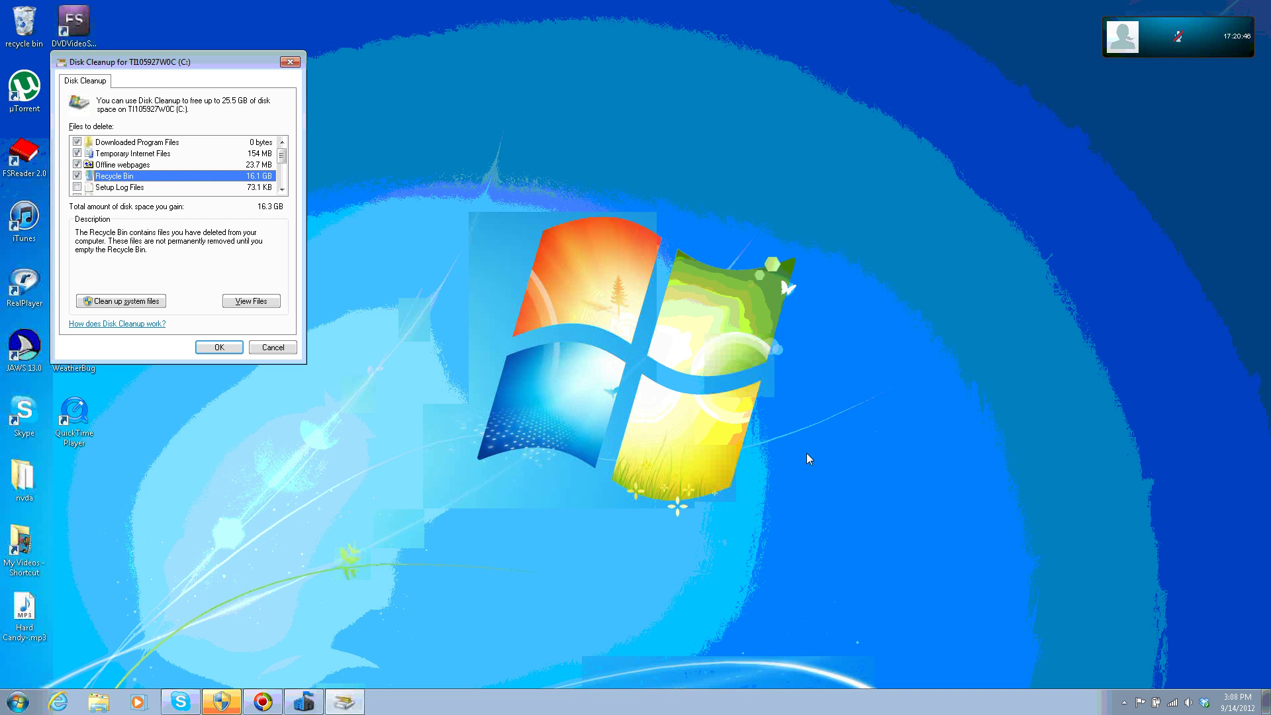
- Mark Setup Log Files and Temporary files for deletion as well
key("Down")
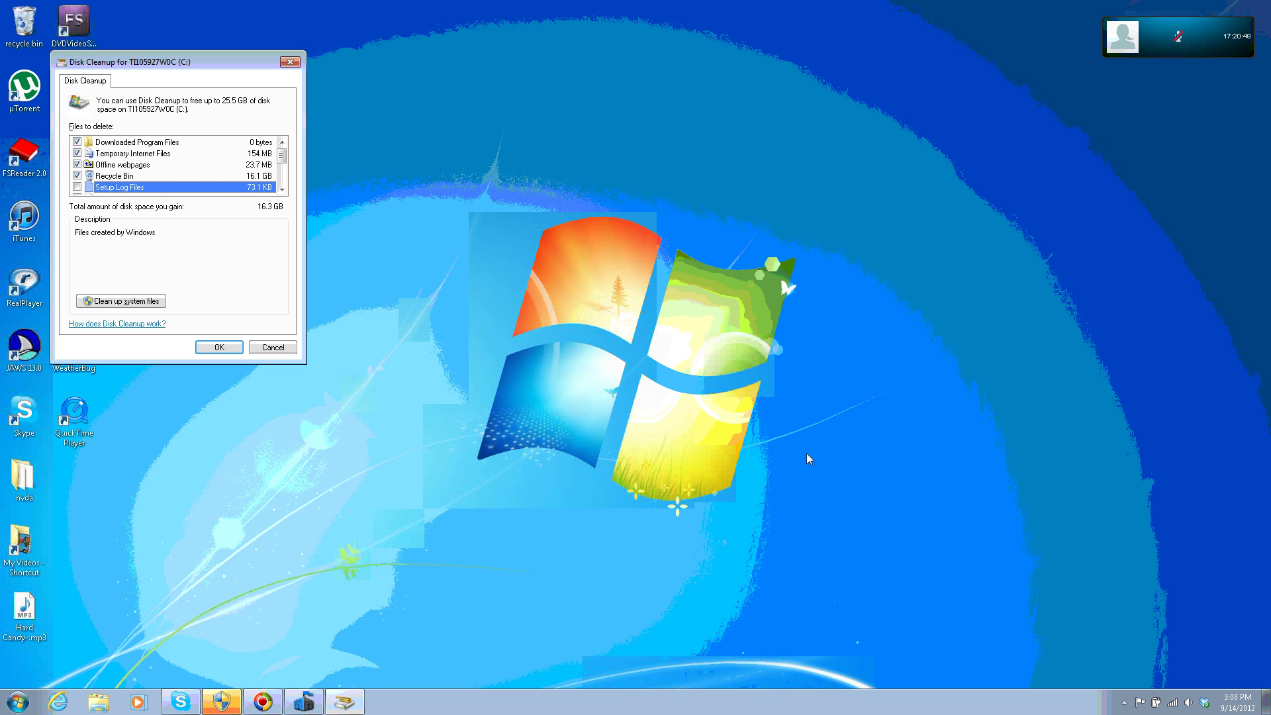
key("space")
key("Down")
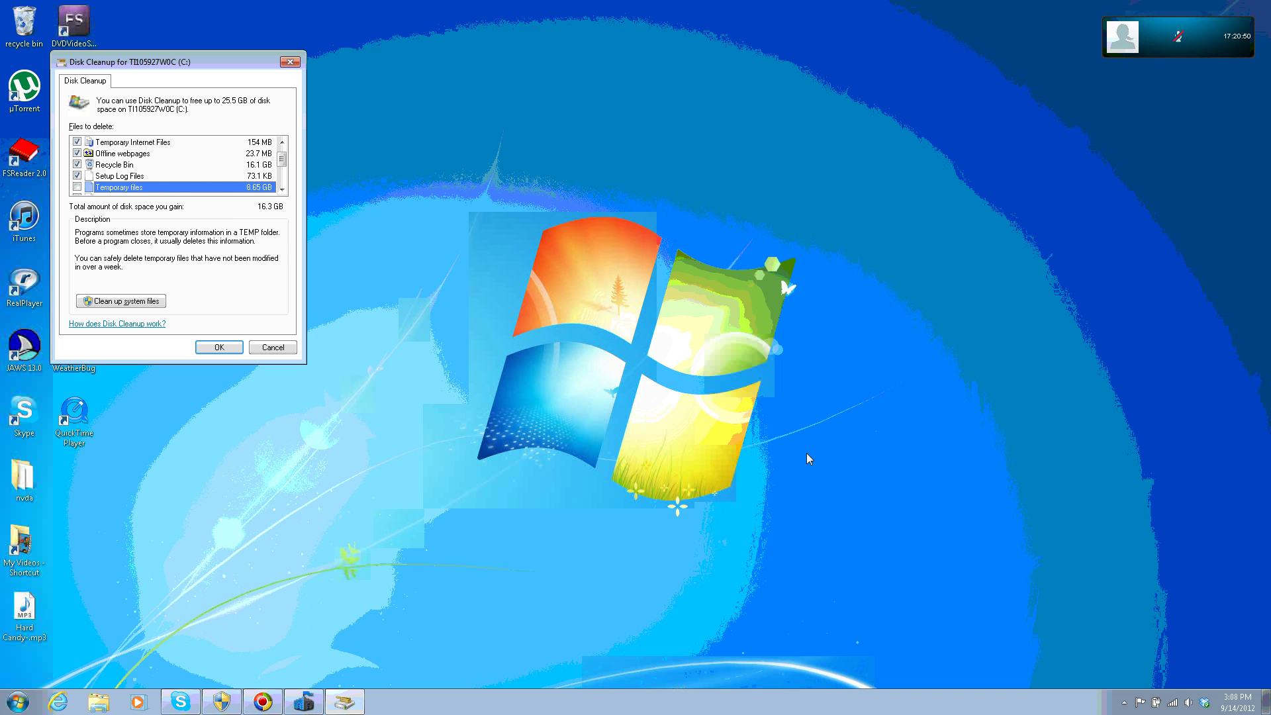
key("Down")
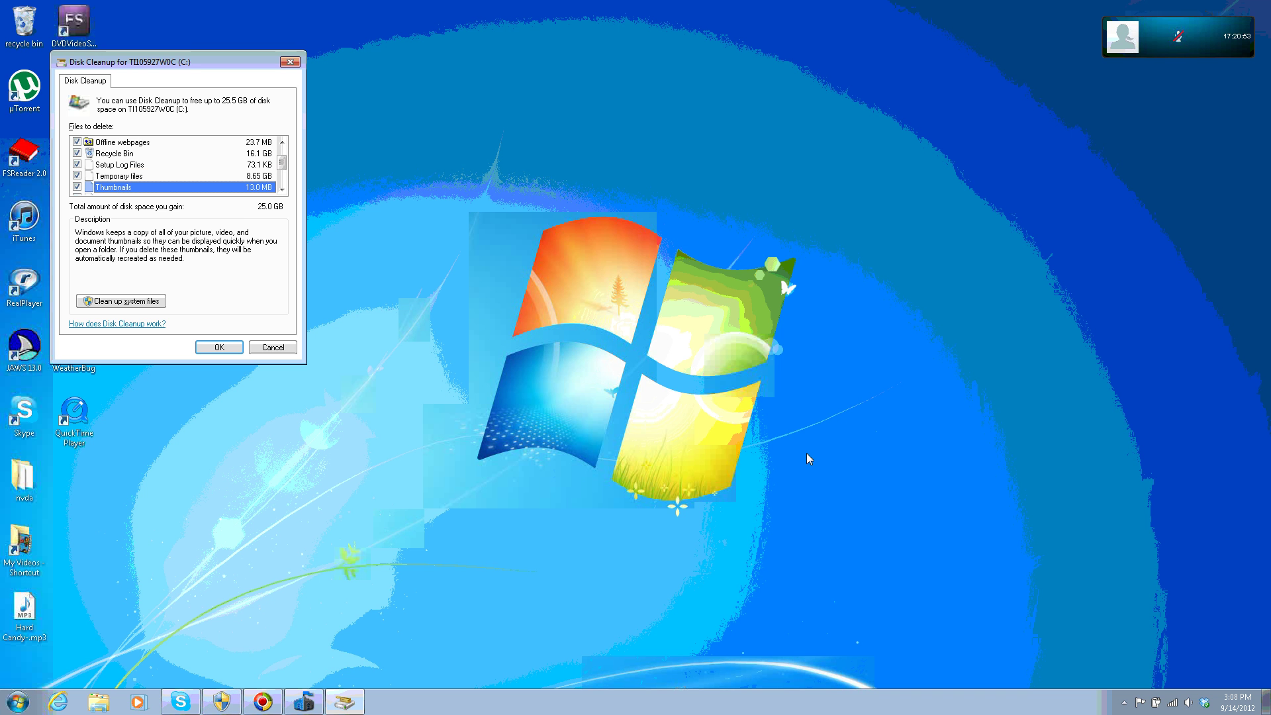
- Mark the per user and system Windows Error Reporting files, both archived and queued, for deletion
key("Down")
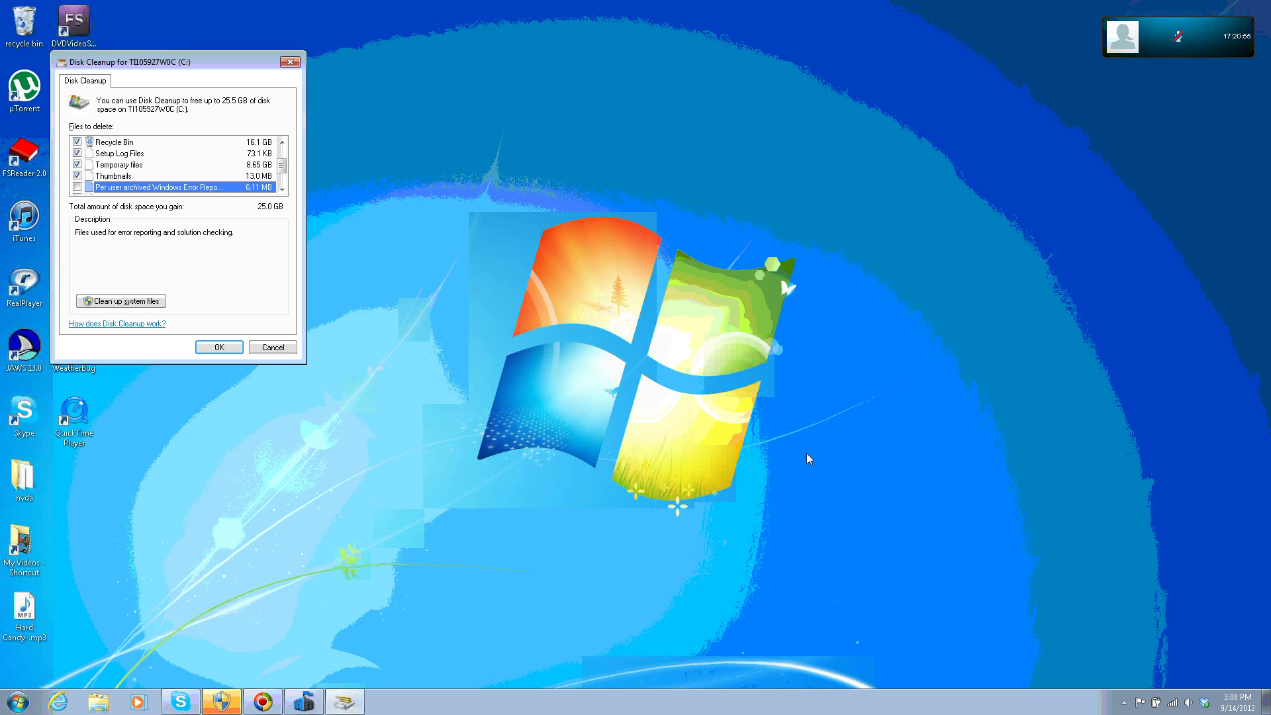
key("Down")
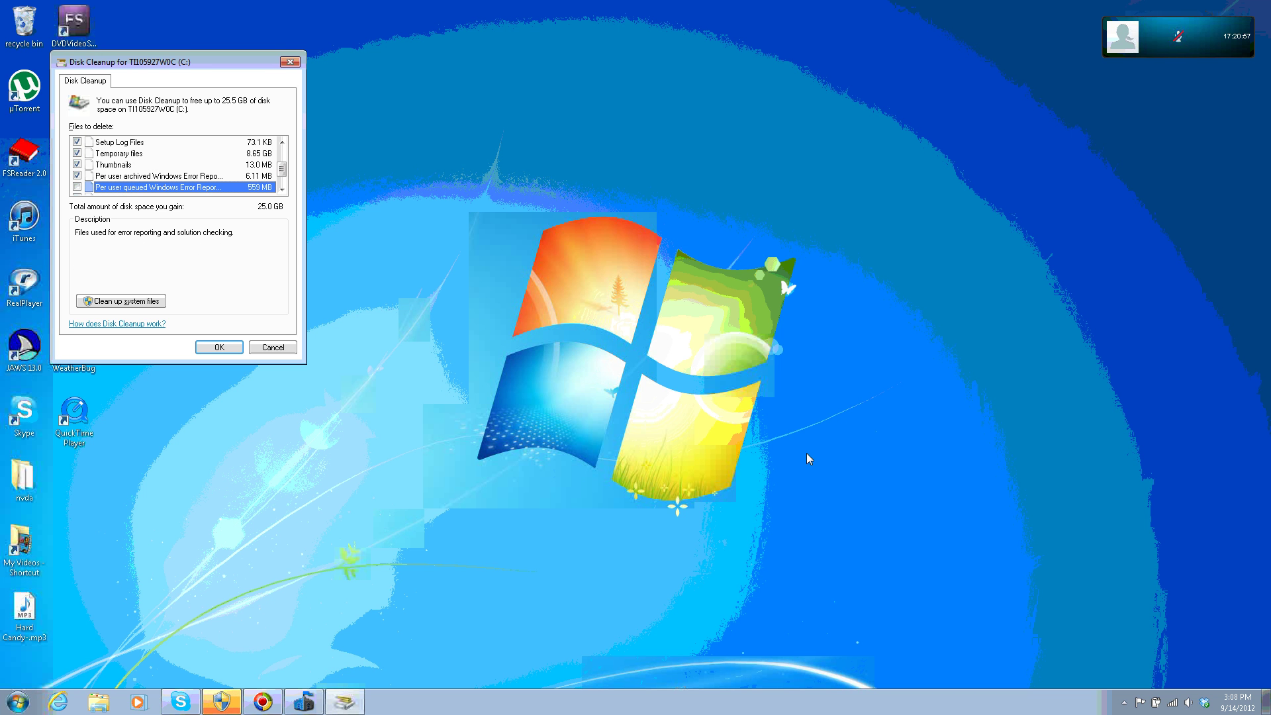
key("space")
key("Down")
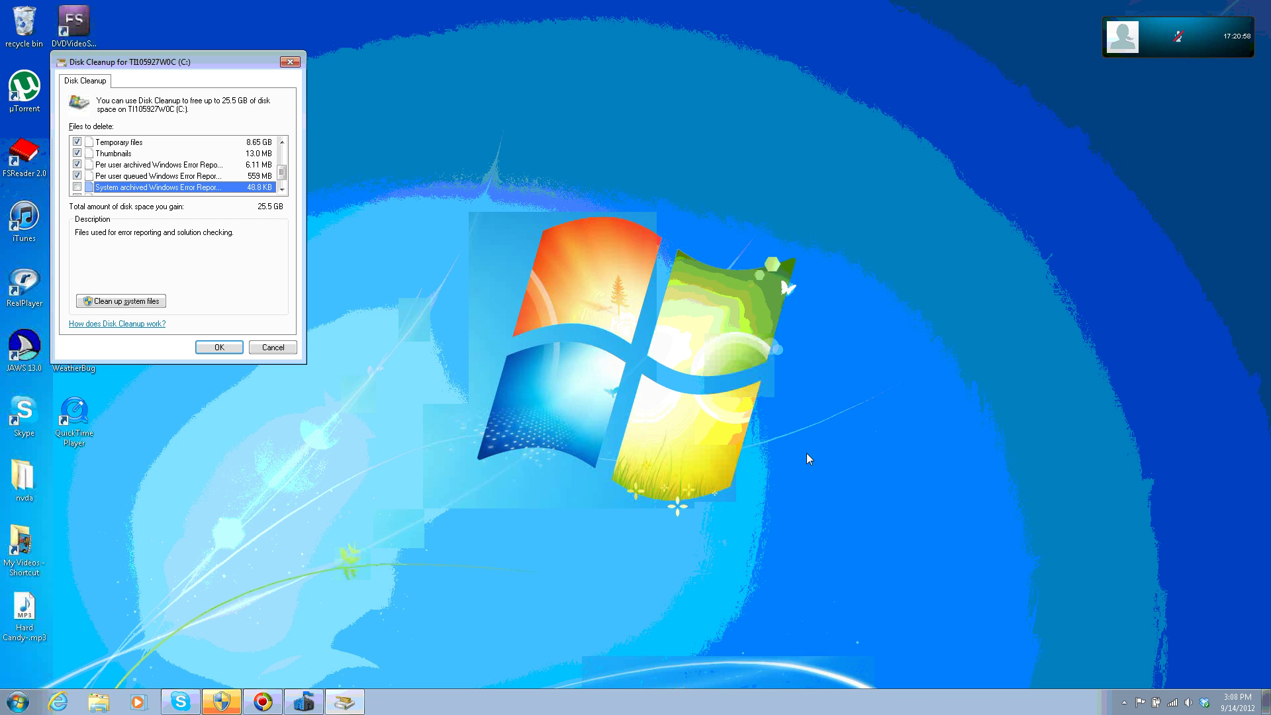
key("space")
key("Down")
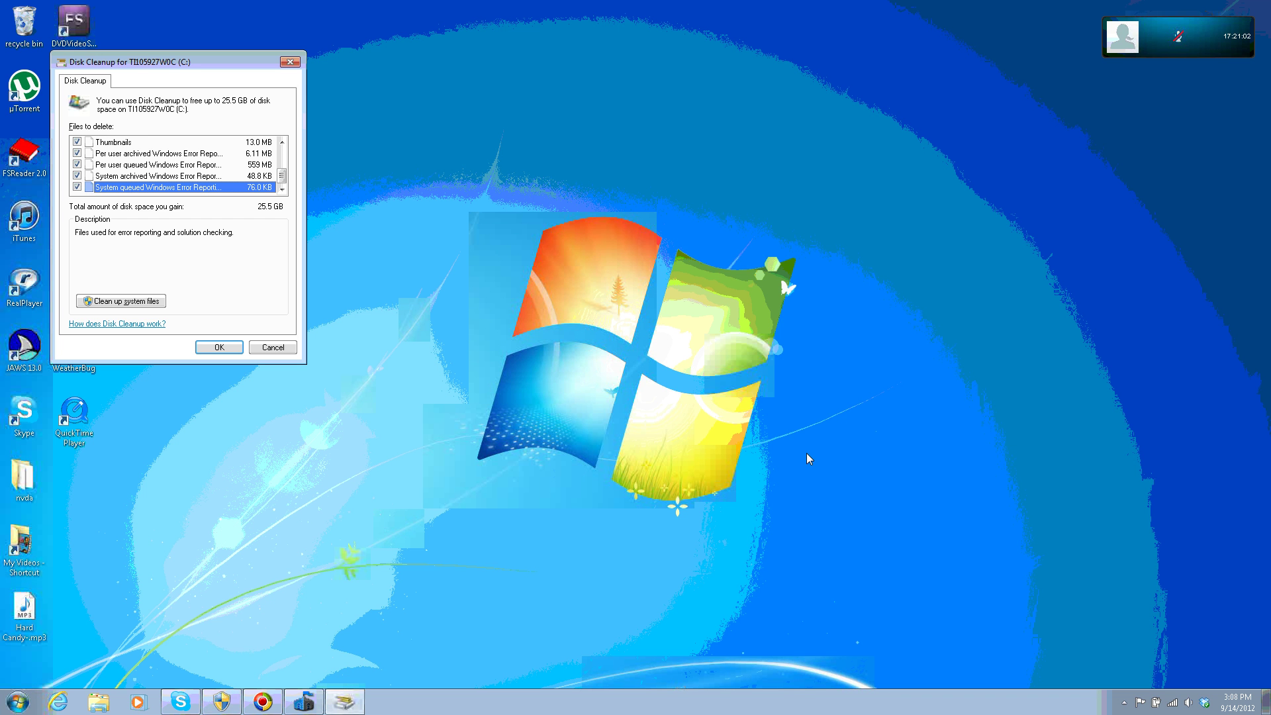
- Start the cleanup of system files and accept drive C: in the drive selection
key("Tab")
key("space")
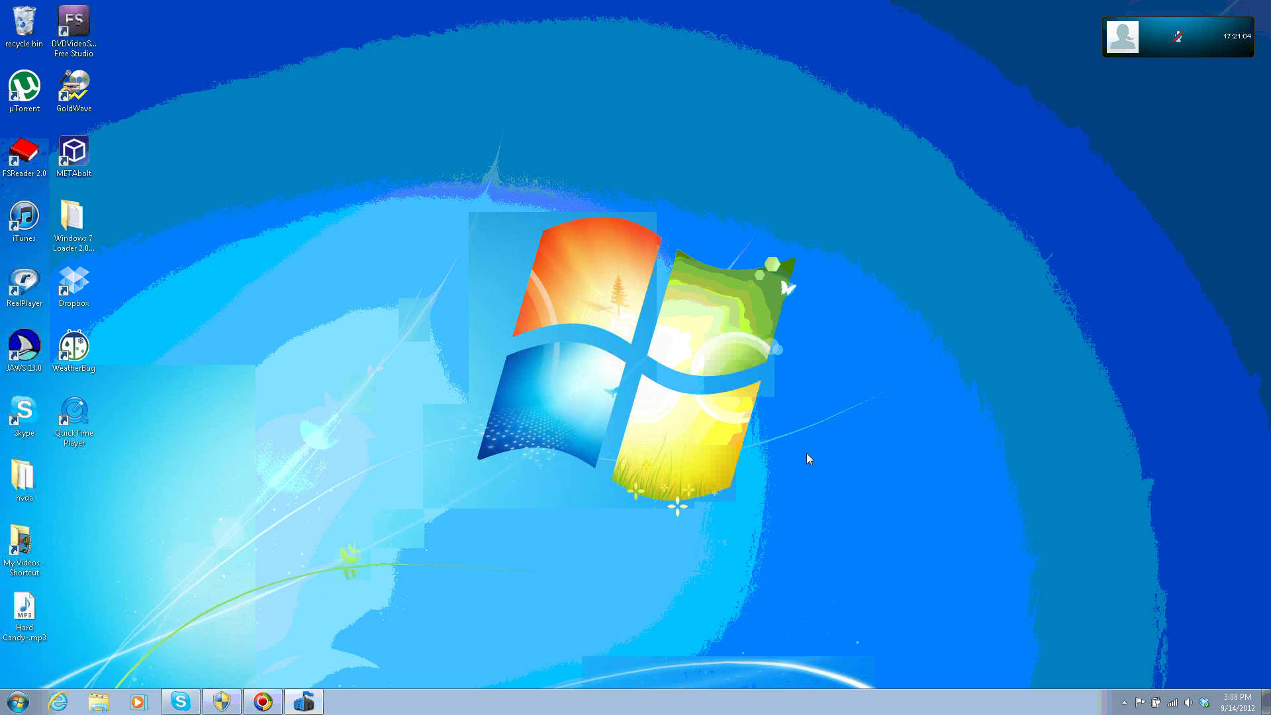
key("Tab")
key("Tab")
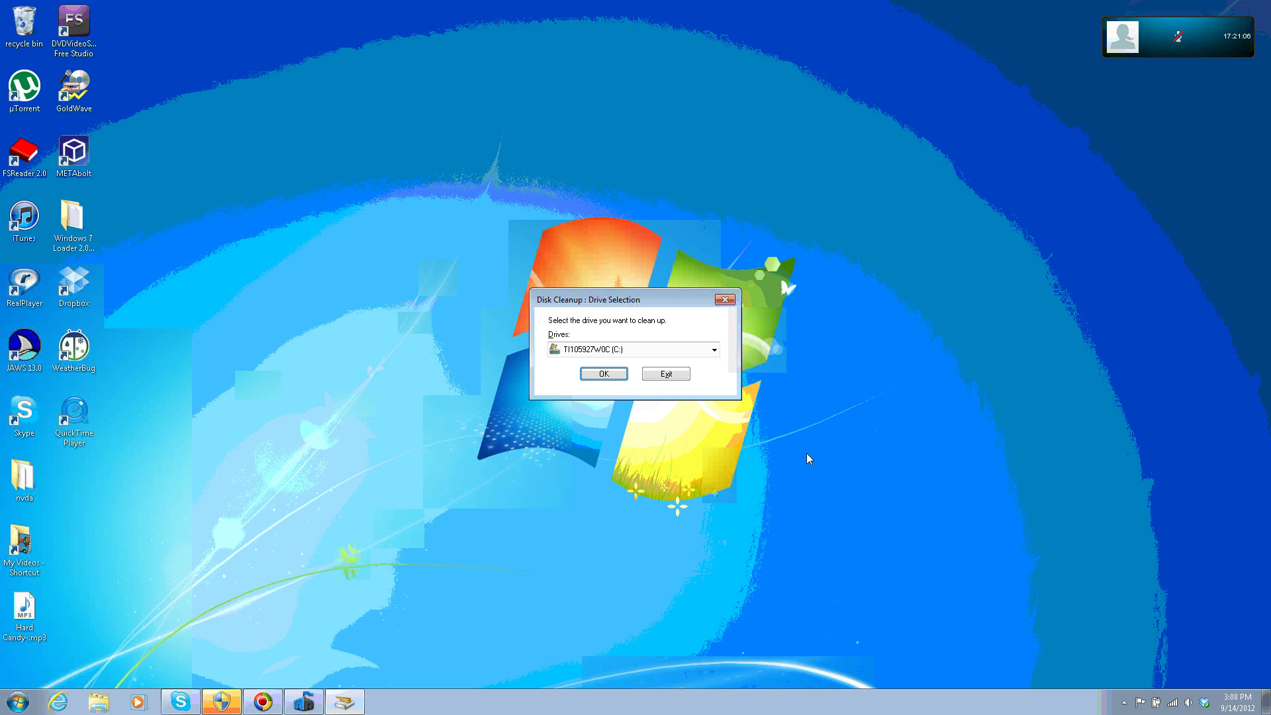
key("Return")
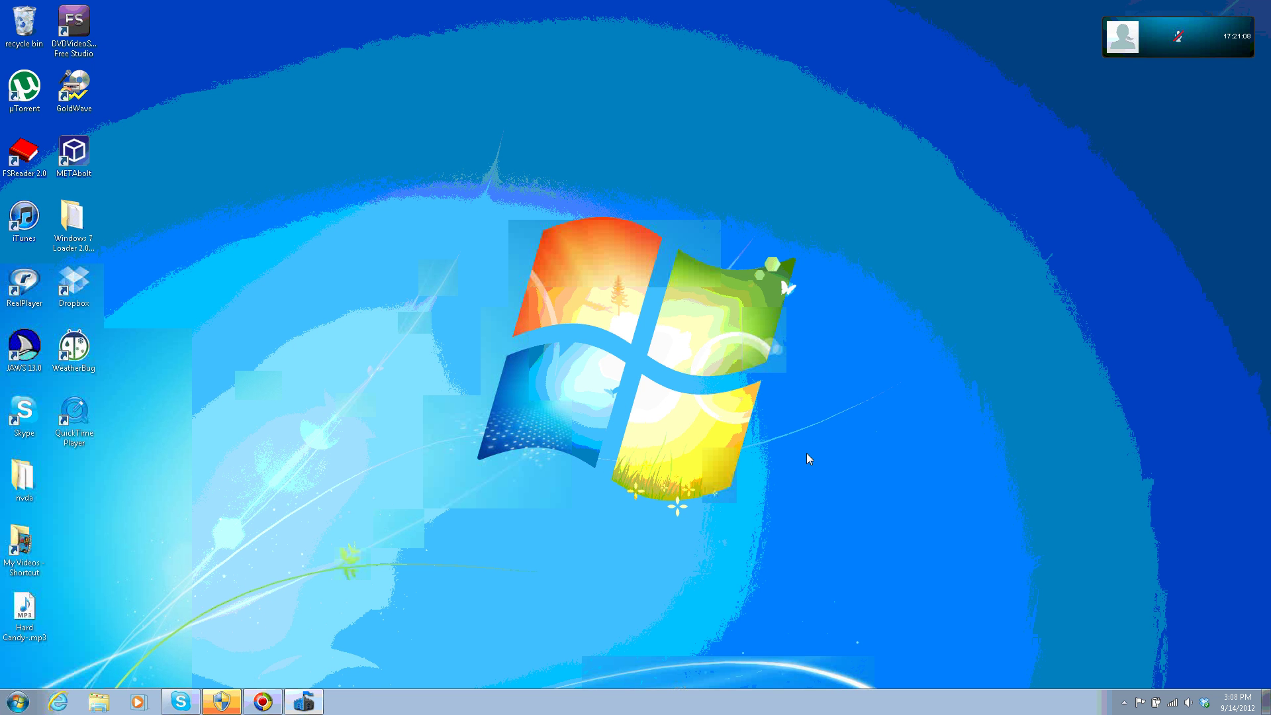